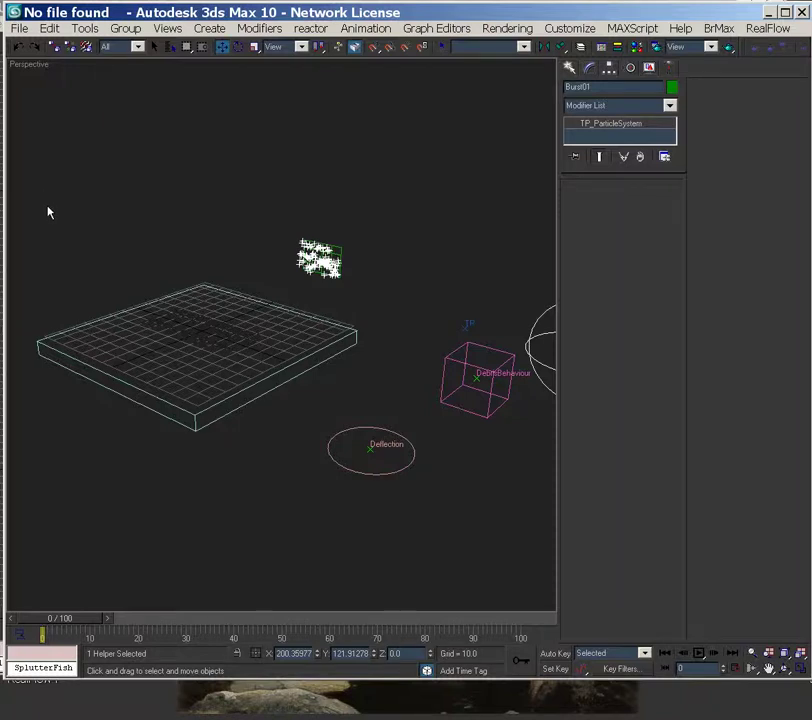
Scrub the debris animation to frame 44 and examine the particles scattered over the box from several angles
{"action": "mouse_move", "coordinate": [451, 465]}
{"action": "middle_mouse_down", "text": "alt"}
{"action": "mouse_move", "coordinate": [422, 513]}
{"action": "mouse_move", "coordinate": [453, 507]}
{"action": "mouse_move", "coordinate": [460, 437]}
{"action": "mouse_move", "coordinate": [455, 445]}
{"action": "middle_mouse_up", "text": "alt"}
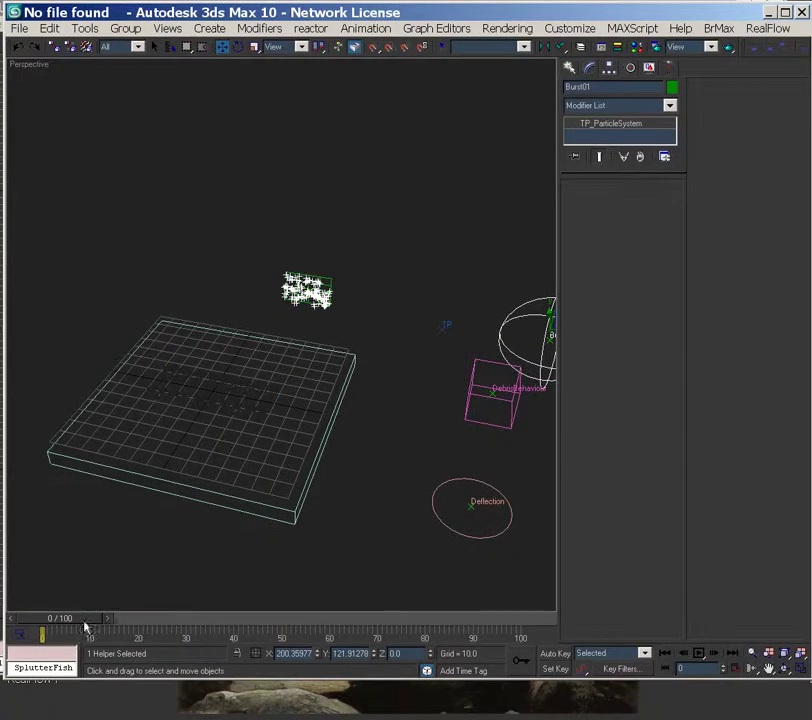
{"action": "left_click_drag", "start_coordinate": [85, 624], "coordinate": [281, 623]}
{"action": "scroll", "coordinate": [408, 468], "scroll_direction": "up", "scroll_amount": 7}
{"action": "scroll", "coordinate": [408, 468], "scroll_direction": "down", "scroll_amount": 3}
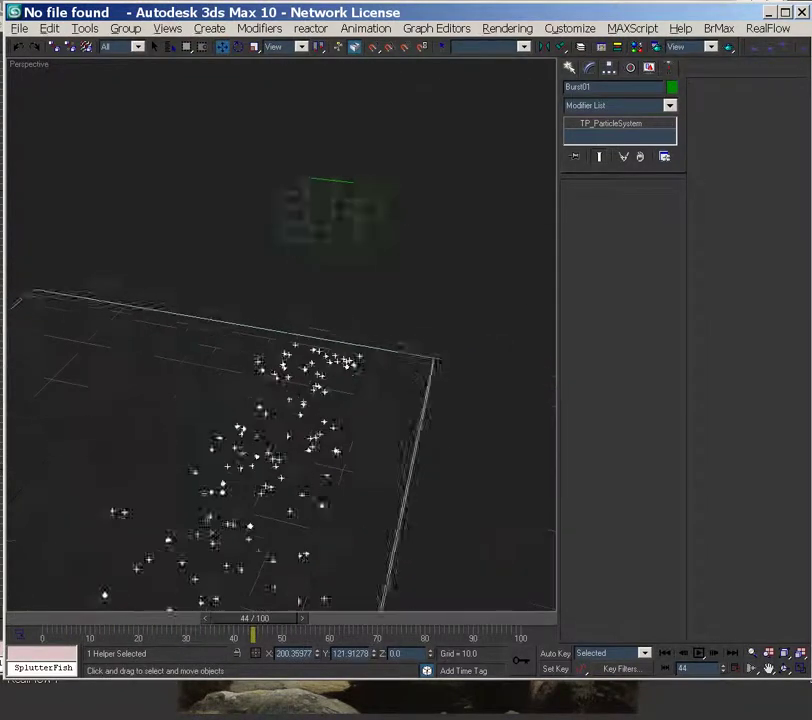
{"action": "scroll", "coordinate": [406, 490], "scroll_direction": "down", "scroll_amount": 2}
{"action": "middle_click_drag", "start_coordinate": [406, 497], "coordinate": [362, 520], "text": "alt"}
{"action": "scroll", "coordinate": [431, 366], "scroll_direction": "up", "scroll_amount": 6}
{"action": "scroll", "coordinate": [371, 470], "scroll_direction": "down", "scroll_amount": 5}
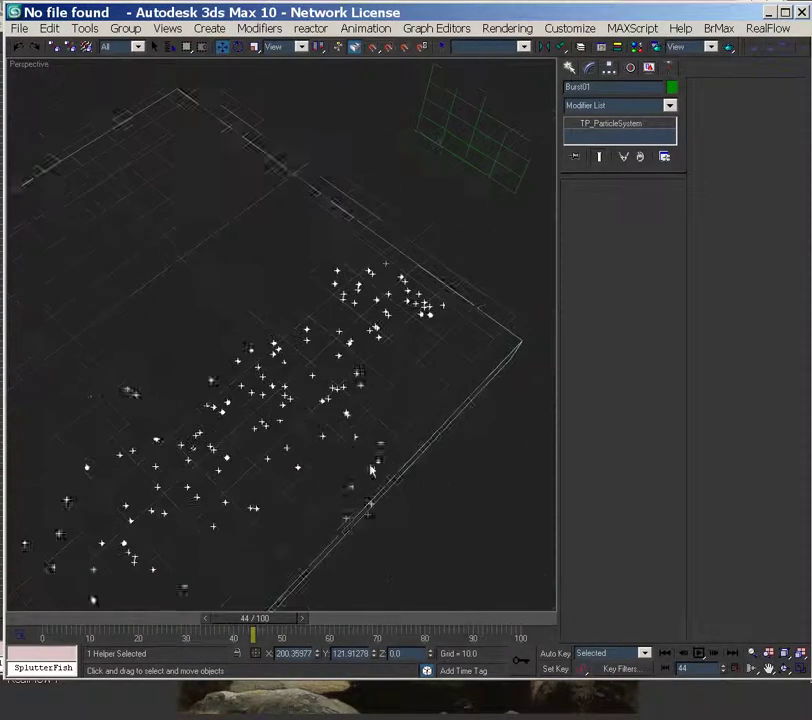
{"action": "middle_click_drag", "start_coordinate": [370, 470], "coordinate": [375, 430], "text": "alt"}
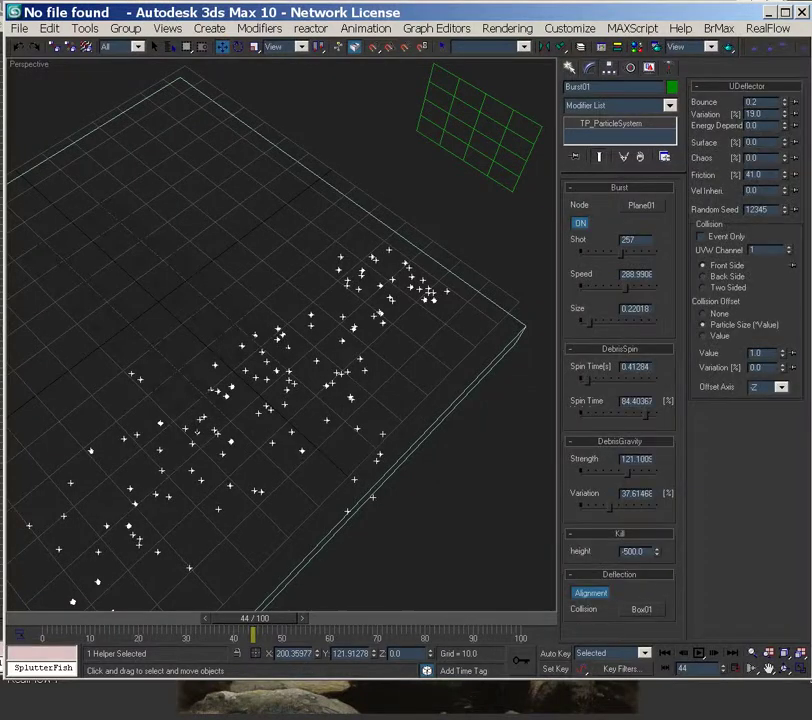
Review the Debris_Add dynamic set and its Debris group node in the Thinking Particles setup, then close the editor
{"action": "left_click_drag", "start_coordinate": [420, 716], "coordinate": [509, 350]}
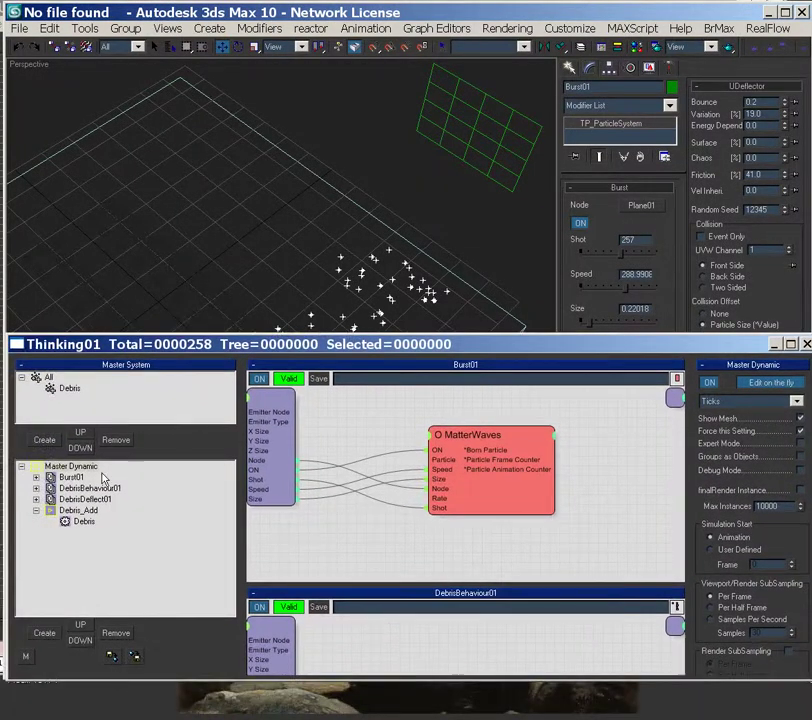
{"action": "left_click", "coordinate": [80, 510]}
{"action": "left_click_drag", "start_coordinate": [426, 477], "coordinate": [397, 495]}
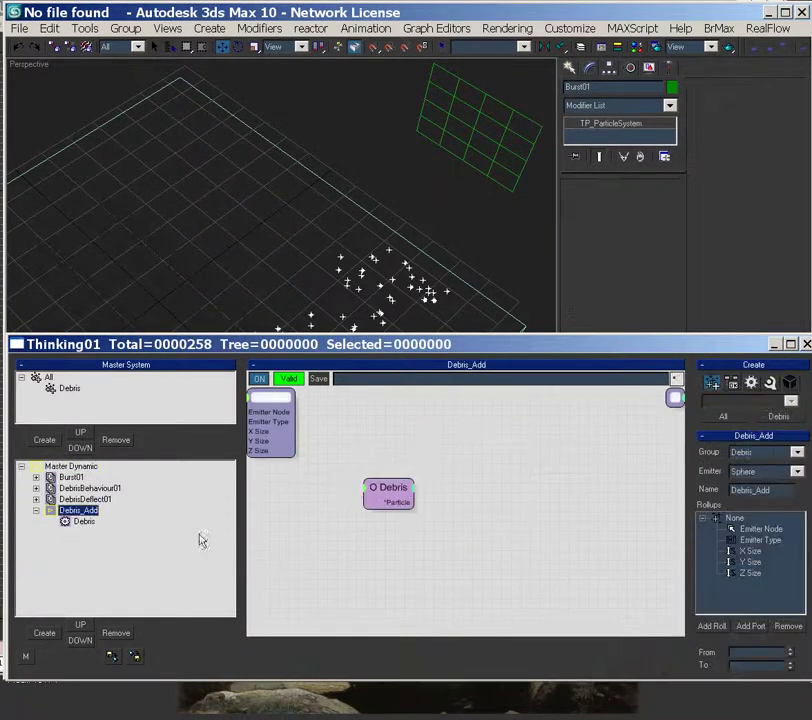
{"action": "left_click_drag", "start_coordinate": [395, 497], "coordinate": [405, 479]}
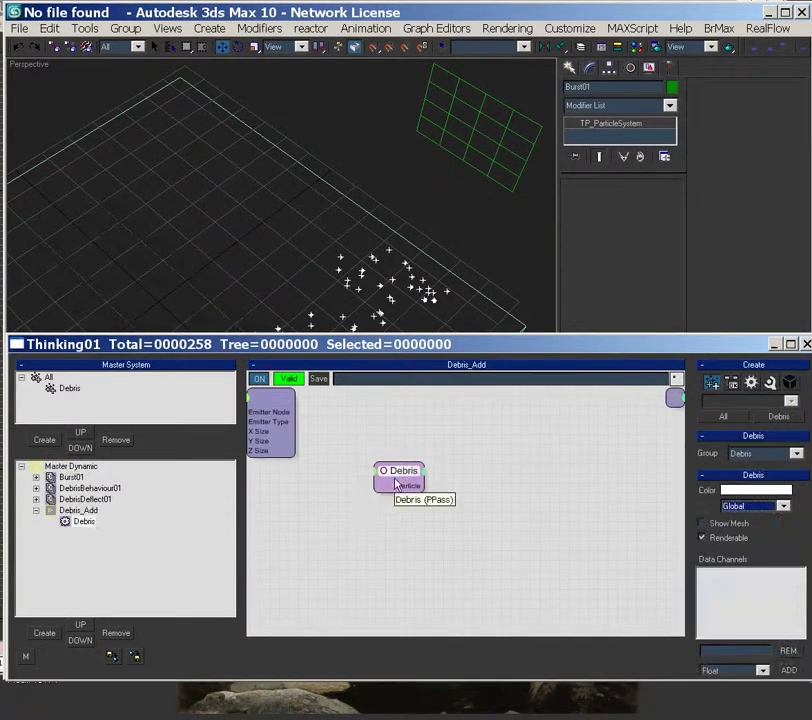
{"action": "left_click", "coordinate": [80, 510]}
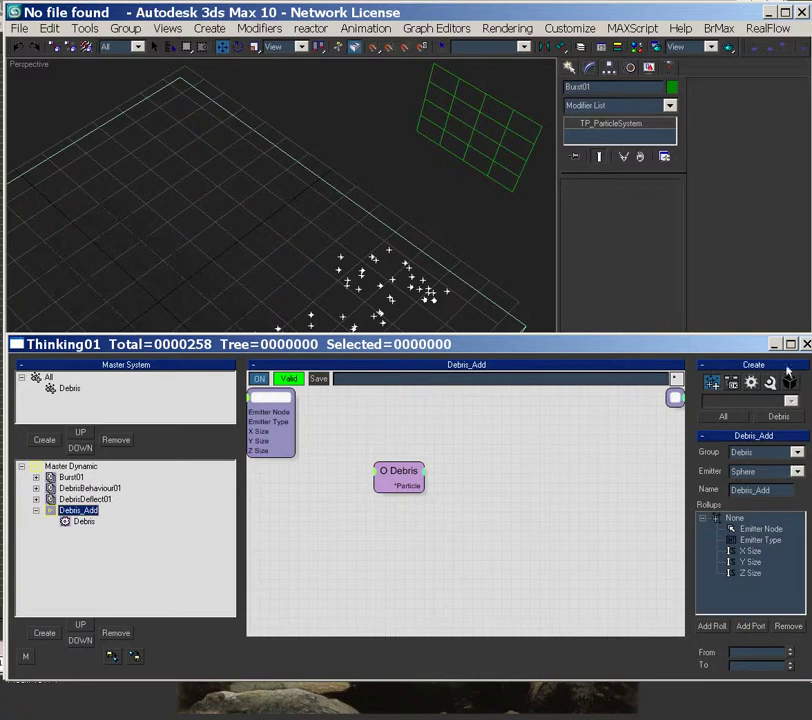
{"action": "left_click", "coordinate": [806, 344]}
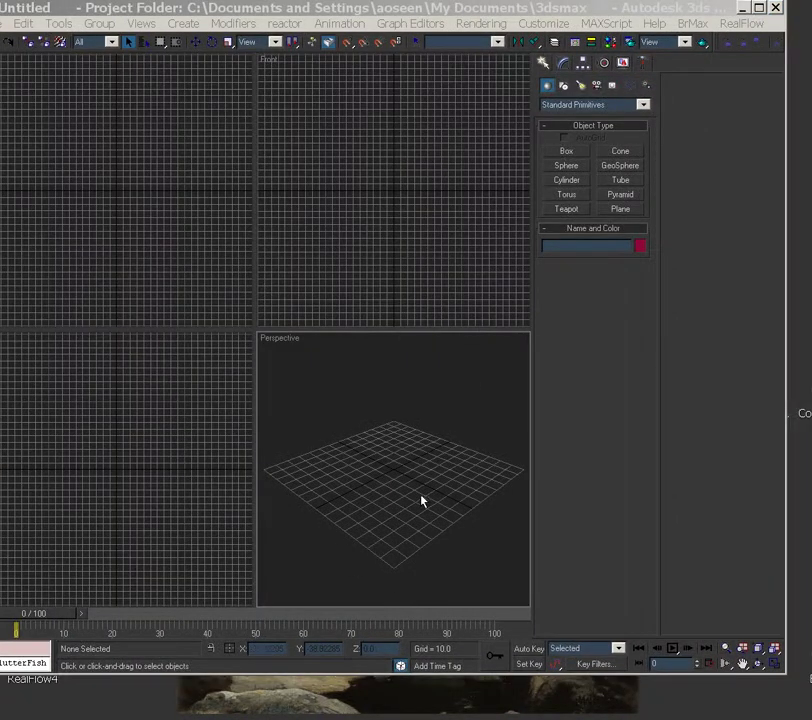
Create a Thinking particle system beyond the grid's far edge in a maximized Perspective viewport
{"action": "left_click", "coordinate": [429, 425]}
{"action": "key", "text": "alt+w"}
{"action": "middle_click_drag", "start_coordinate": [364, 312], "coordinate": [374, 425]}
{"action": "left_click", "coordinate": [580, 105]}
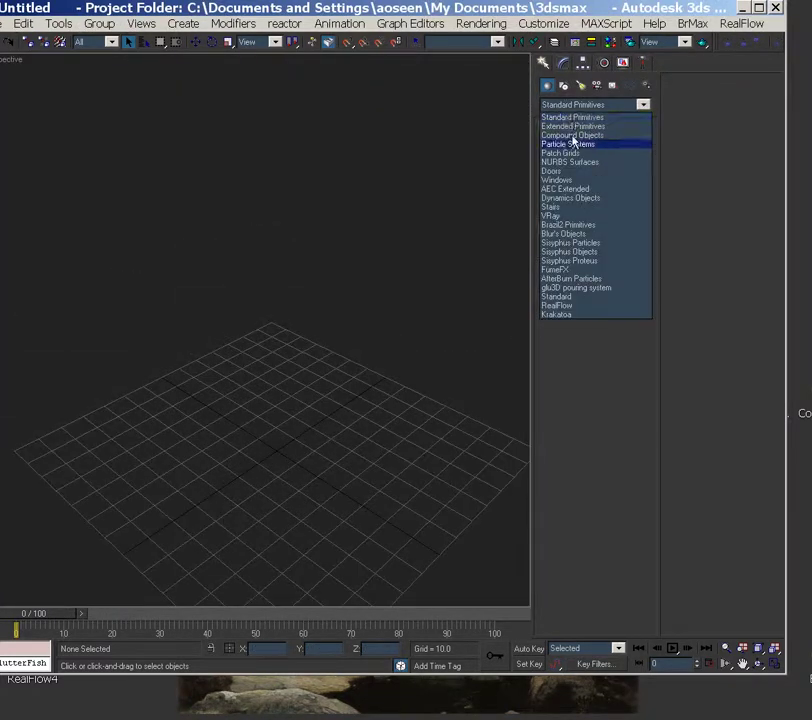
{"action": "left_click", "coordinate": [593, 141]}
{"action": "left_click", "coordinate": [620, 194]}
{"action": "left_click", "coordinate": [413, 303]}
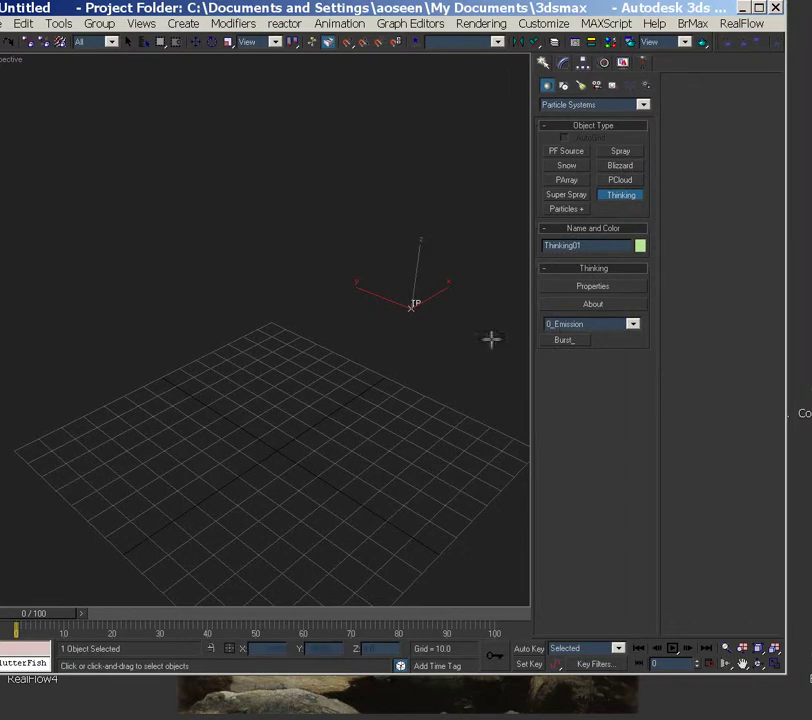
{"action": "key", "text": "w"}
Load the DebrisCache preset from the Systems category near the grid's centre, using the exist or create option for particle groups
{"action": "left_click", "coordinate": [564, 63]}
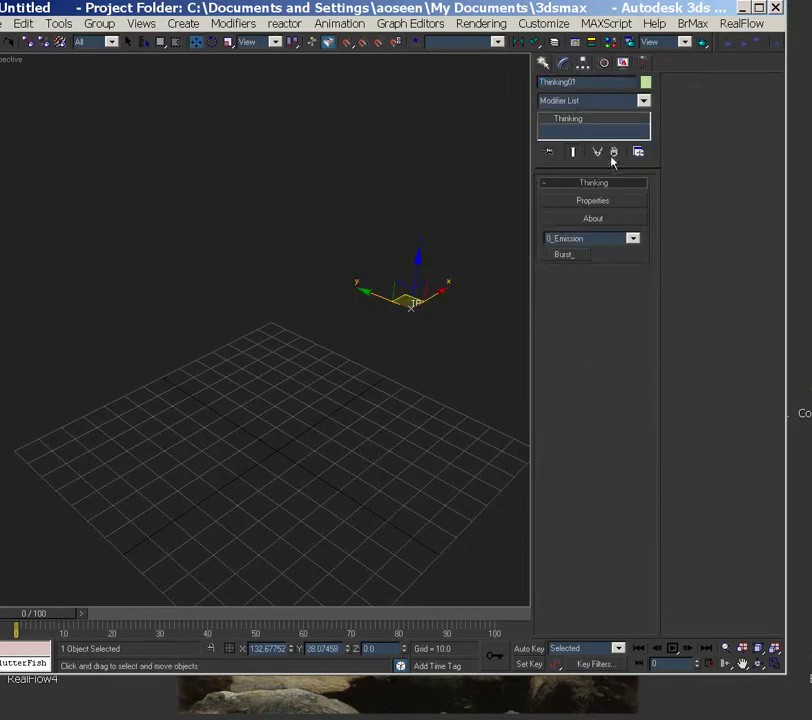
{"action": "left_click", "coordinate": [630, 239]}
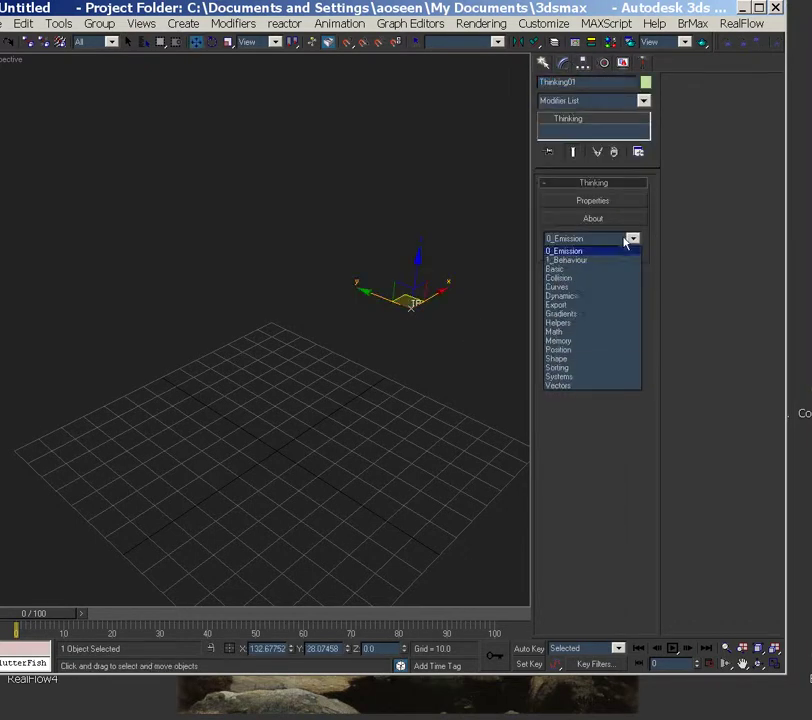
{"action": "left_click", "coordinate": [590, 377]}
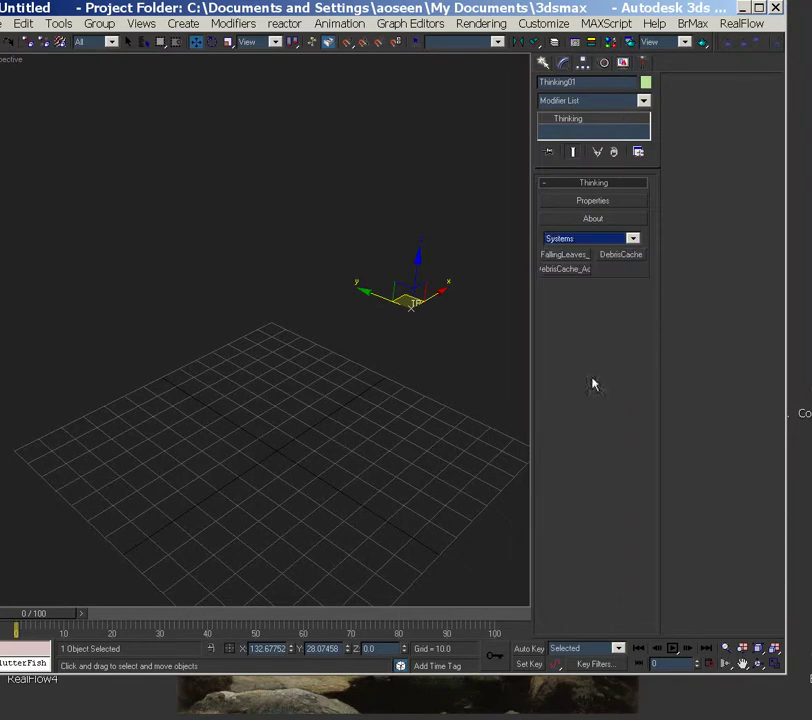
{"action": "left_click", "coordinate": [622, 255]}
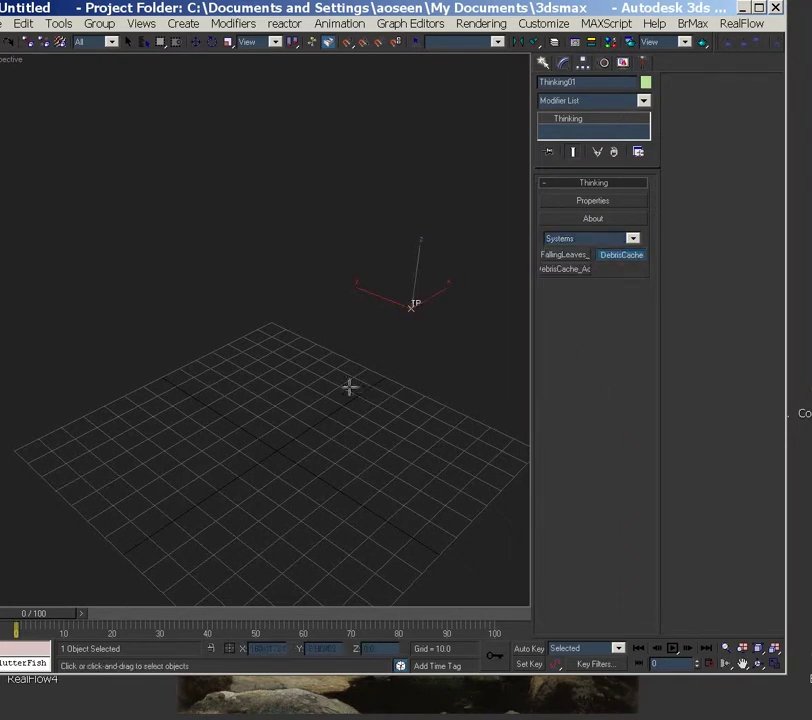
{"action": "left_click", "coordinate": [264, 441]}
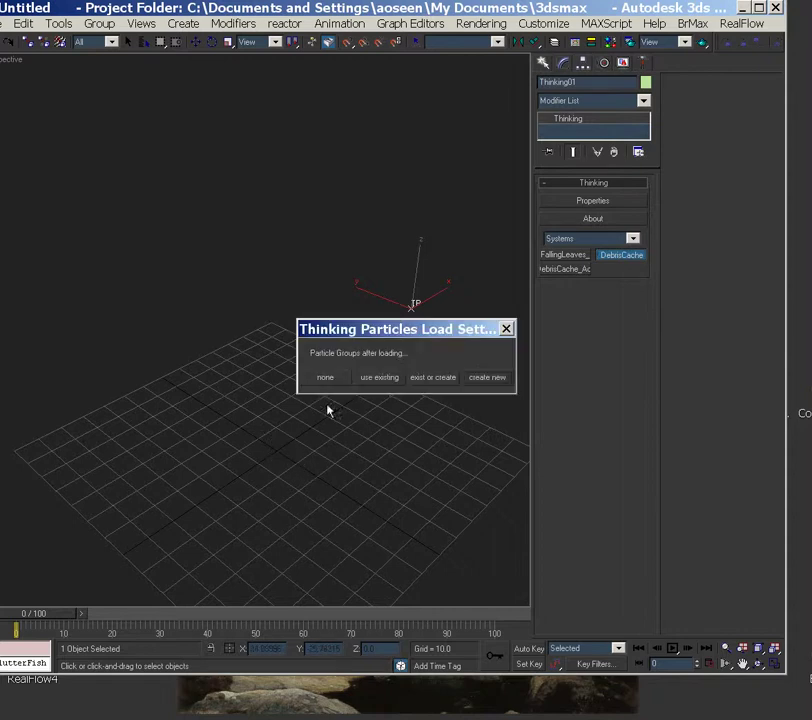
{"action": "left_click", "coordinate": [436, 380]}
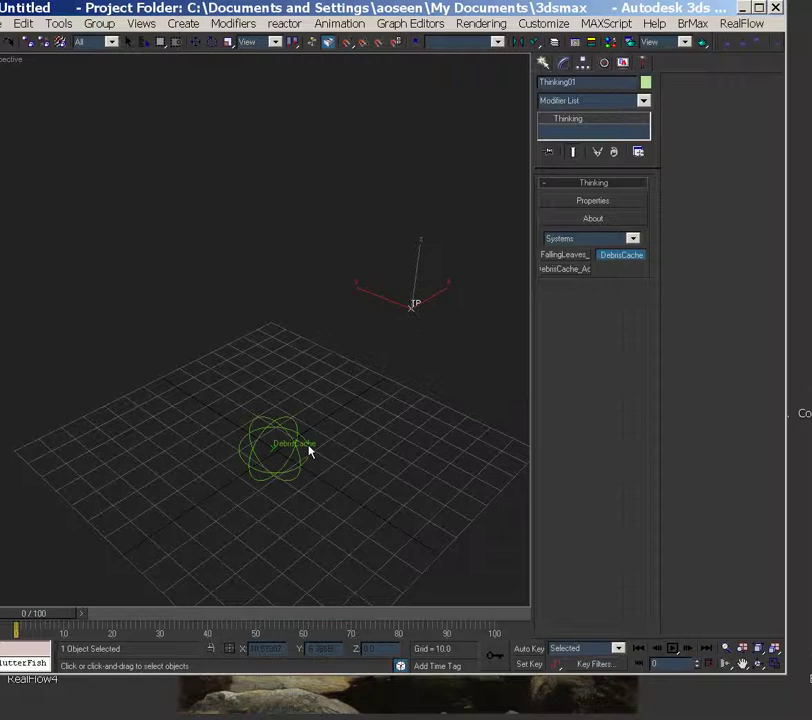
{"action": "key", "text": "w"}
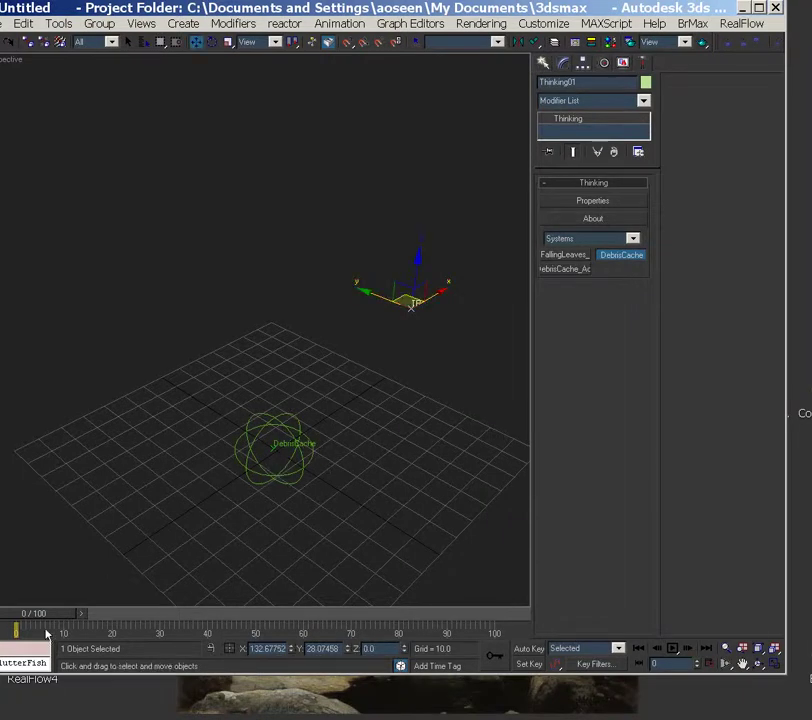
Enable Show Mesh and Groups as Objects in the particle system's properties and advance the animation to frame 22
{"action": "left_click_drag", "start_coordinate": [47, 620], "coordinate": [98, 622]}
{"action": "key", "text": "alt+Tab"}
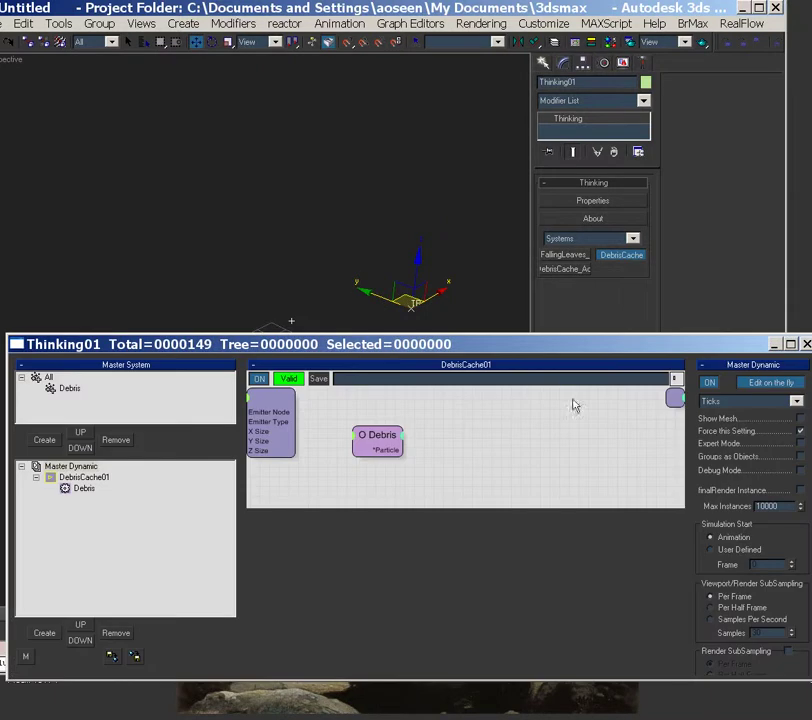
{"action": "left_click_drag", "start_coordinate": [718, 340], "coordinate": [661, 280]}
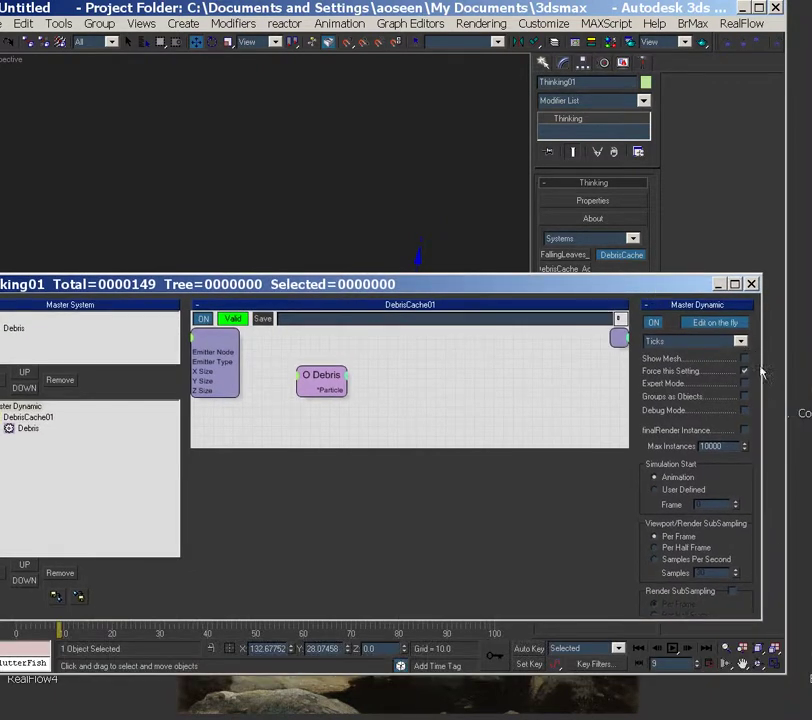
{"action": "left_click", "coordinate": [752, 284]}
{"action": "left_click_drag", "start_coordinate": [62, 616], "coordinate": [100, 613]}
{"action": "key", "text": "w"}
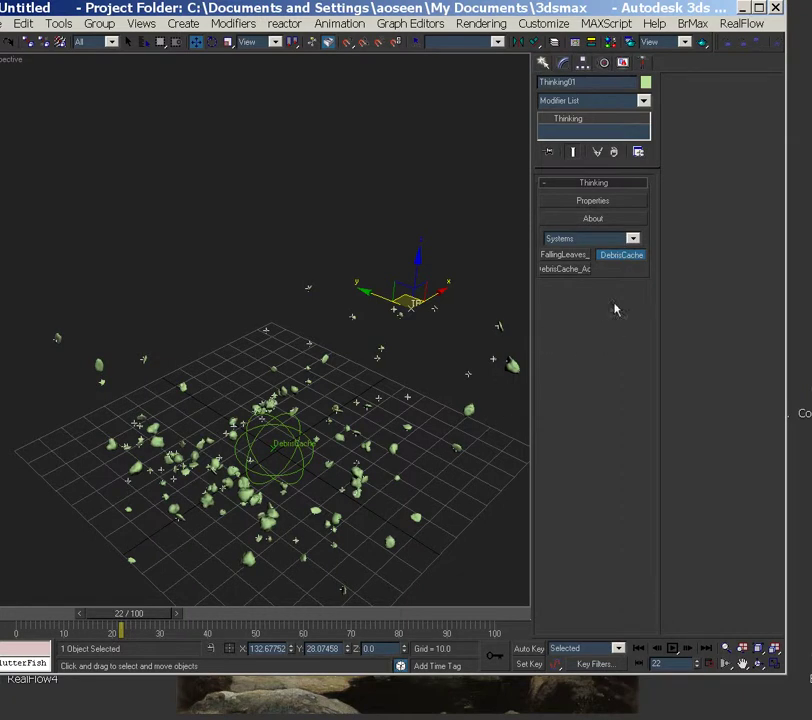
Add the Debris_Add preset from the Systems category beside the grid, using the existing particle groups
{"action": "left_click", "coordinate": [580, 272]}
{"action": "middle_click_drag", "start_coordinate": [422, 474], "coordinate": [370, 457]}
{"action": "left_click", "coordinate": [344, 282]}
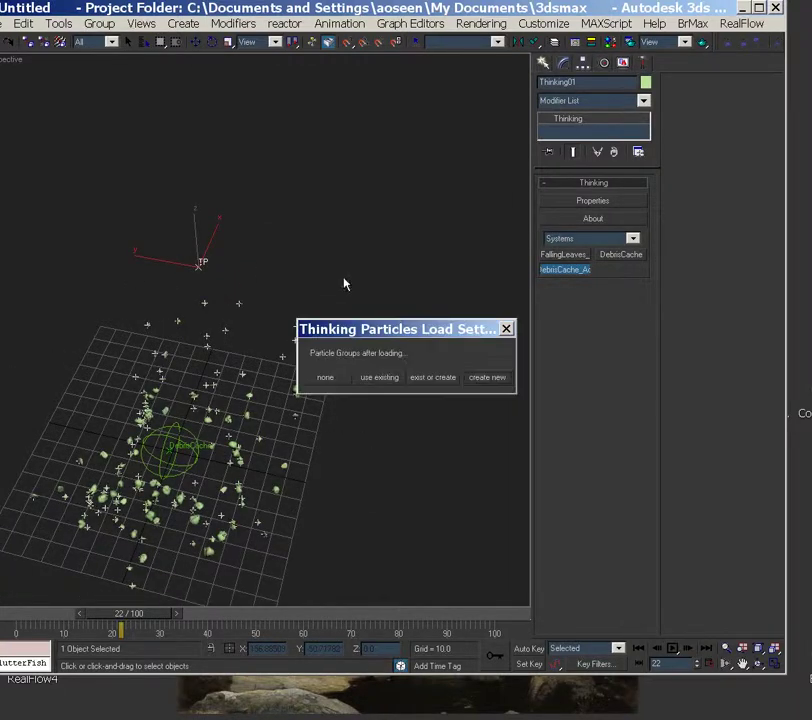
{"action": "left_click", "coordinate": [381, 380]}
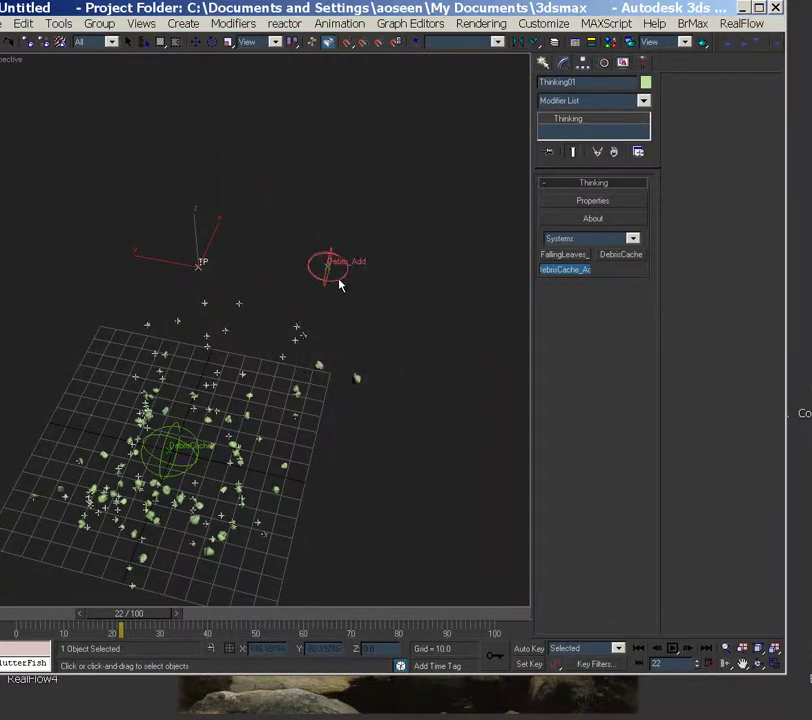
{"action": "left_click", "coordinate": [348, 292]}
{"action": "middle_click_drag", "start_coordinate": [411, 352], "coordinate": [404, 350], "text": "alt"}
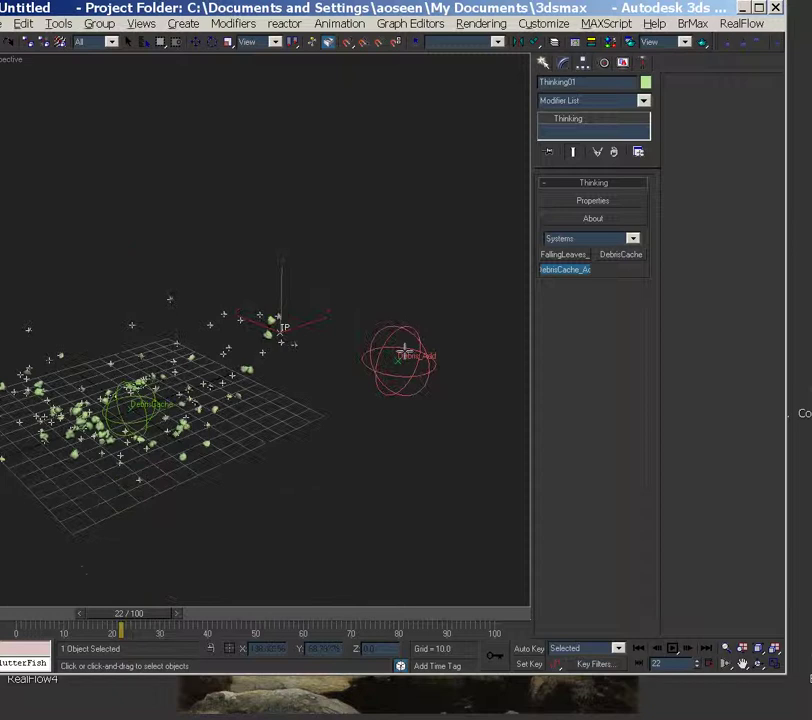
{"action": "scroll", "coordinate": [404, 350], "scroll_direction": "up", "scroll_amount": 3}
{"action": "key", "text": "w"}
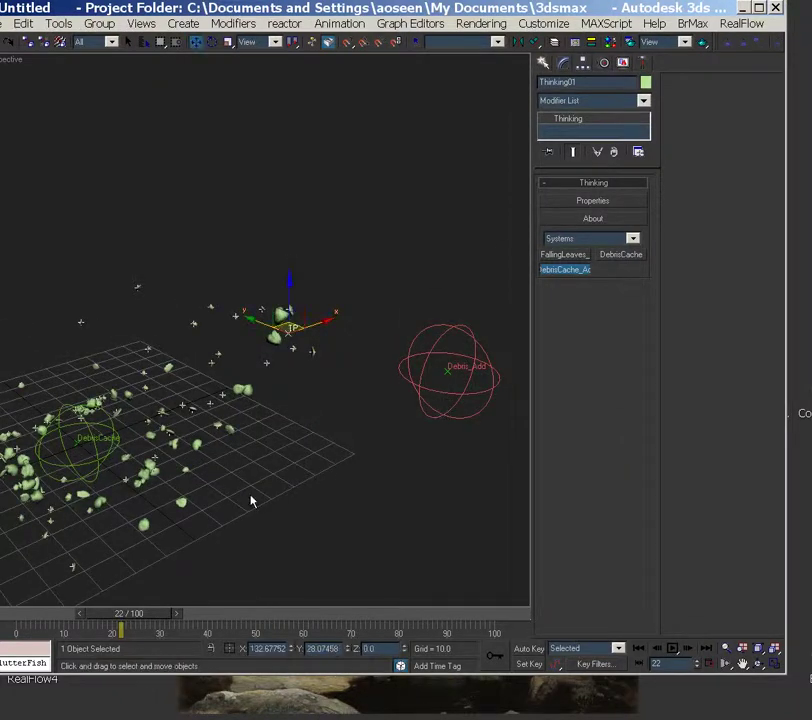
Scrub the animation to frame 5 and examine the debris particles up close
{"action": "left_click_drag", "start_coordinate": [20, 618], "coordinate": [55, 617]}
{"action": "middle_click_drag", "start_coordinate": [156, 348], "coordinate": [194, 438]}
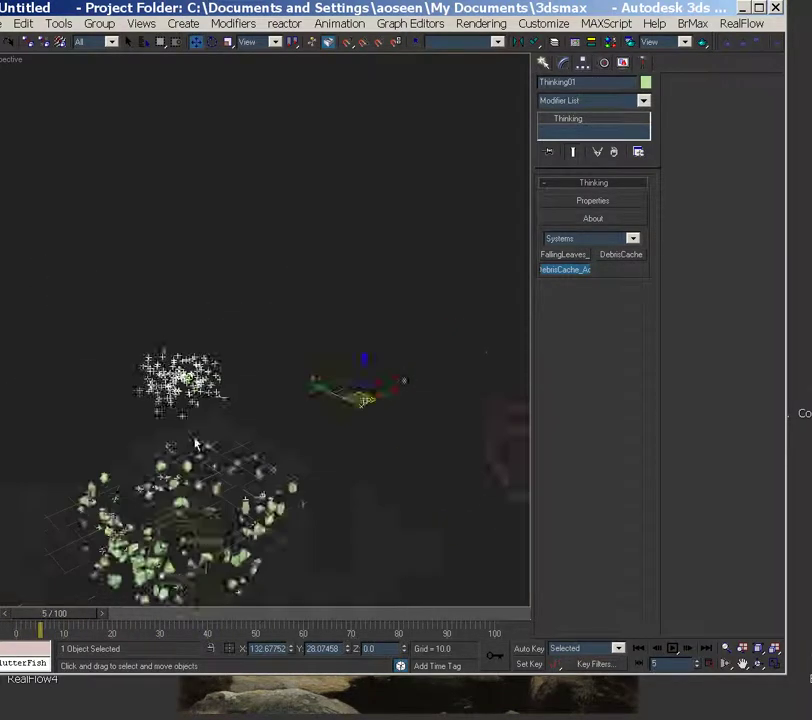
{"action": "scroll", "coordinate": [196, 440], "scroll_direction": "up", "scroll_amount": 5}
{"action": "middle_click_drag", "start_coordinate": [215, 380], "coordinate": [375, 325]}
Inspect the Debris group and the Debris_Add01 dynamic set in the particle system's properties, then dismiss the editor
{"action": "key", "text": "ctrl+grave"}
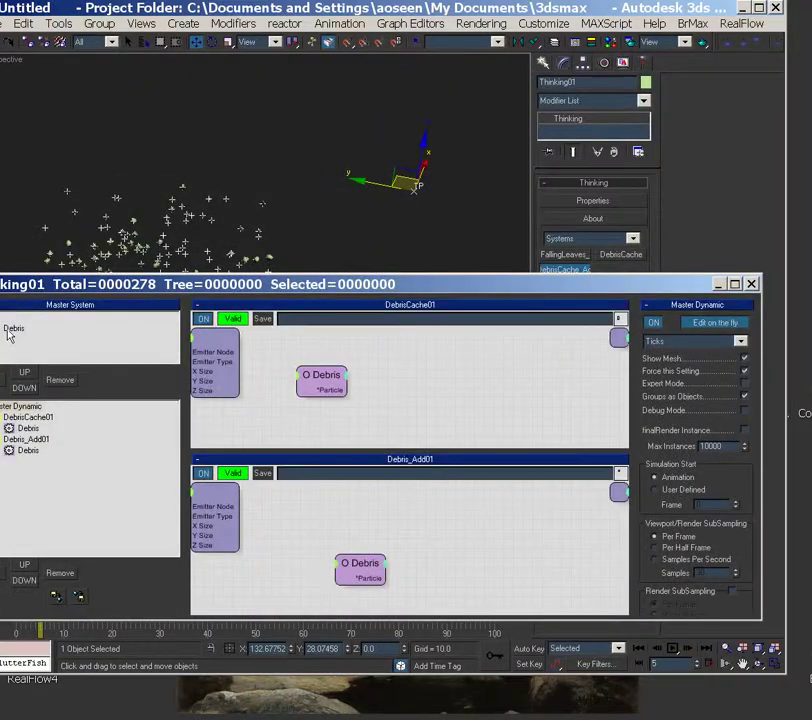
{"action": "left_click", "coordinate": [8, 330]}
{"action": "left_click_drag", "start_coordinate": [180, 285], "coordinate": [256, 331]}
{"action": "left_click", "coordinate": [74, 447]}
{"action": "left_click", "coordinate": [55, 465]}
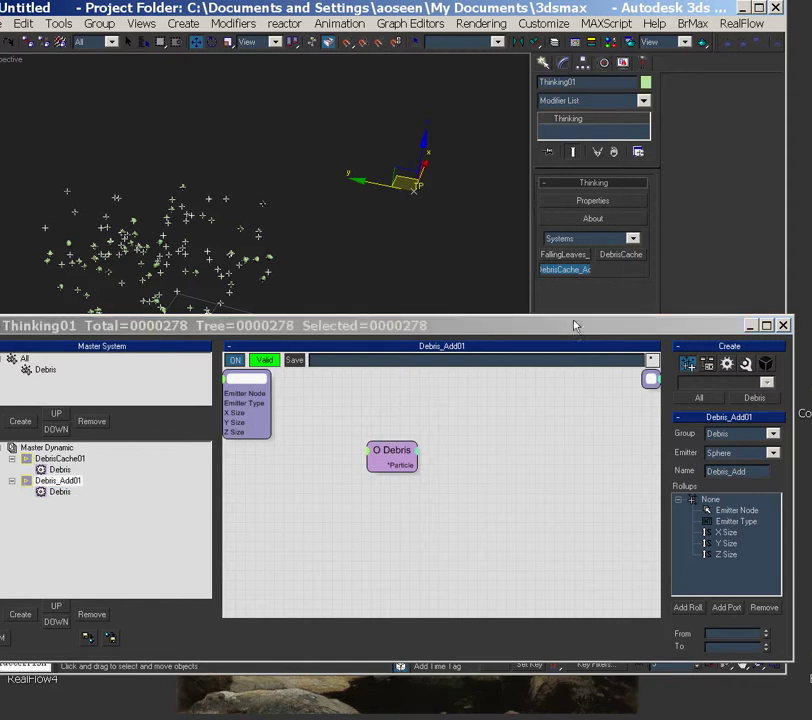
{"action": "left_click_drag", "start_coordinate": [587, 327], "coordinate": [395, 718]}
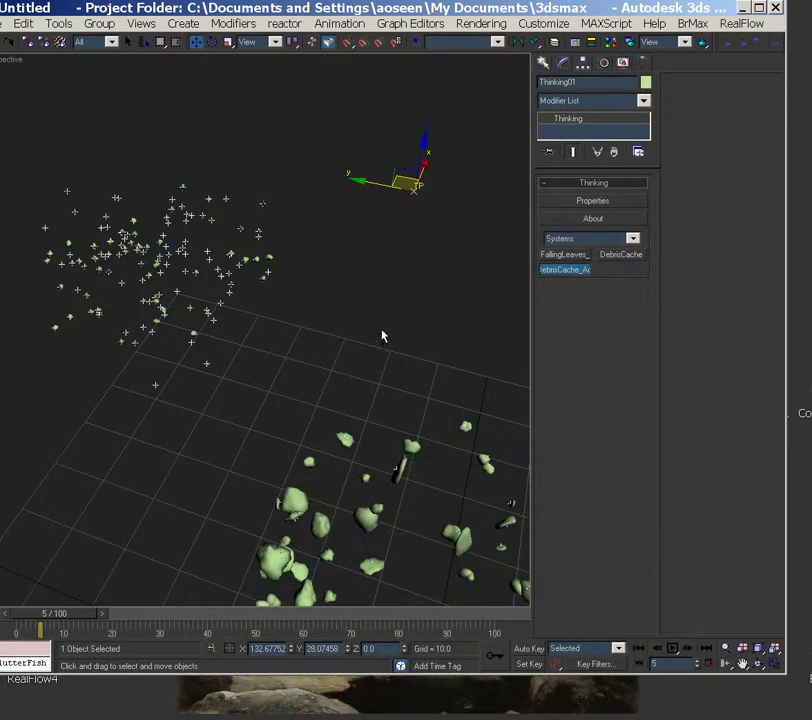
Select the Debris particle group object in the scene and examine its mesh debris and particles from several angles
{"action": "scroll", "coordinate": [380, 340], "scroll_direction": "down", "scroll_amount": 5}
{"action": "middle_click_drag", "start_coordinate": [370, 393], "coordinate": [347, 423], "text": "alt"}
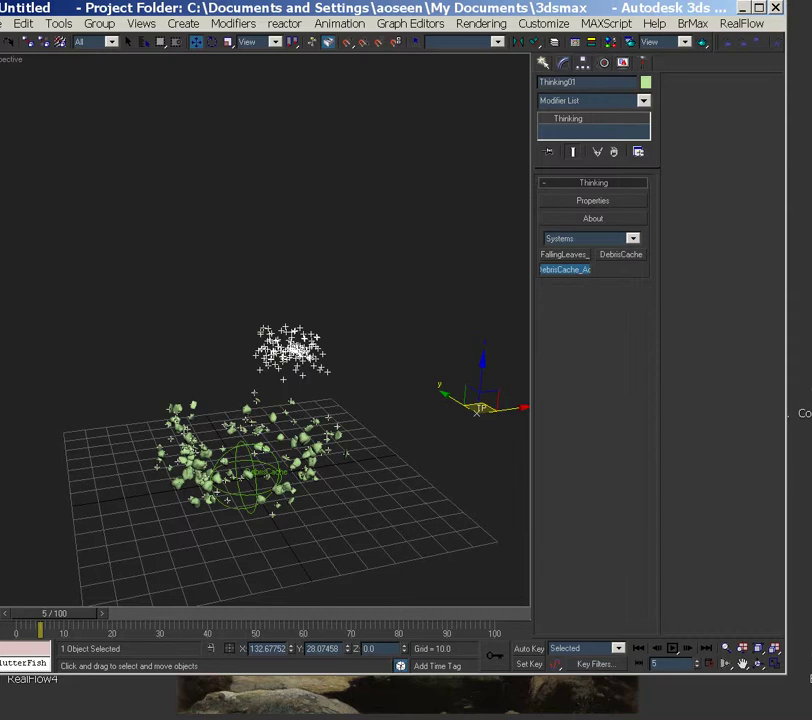
{"action": "mouse_move", "coordinate": [347, 423]}
{"action": "middle_mouse_down", "text": "alt"}
{"action": "mouse_move", "coordinate": [350, 542]}
{"action": "mouse_move", "coordinate": [366, 520]}
{"action": "mouse_move", "coordinate": [318, 470]}
{"action": "middle_mouse_up", "text": "alt"}
{"action": "scroll", "coordinate": [320, 460], "scroll_direction": "up", "scroll_amount": 5}
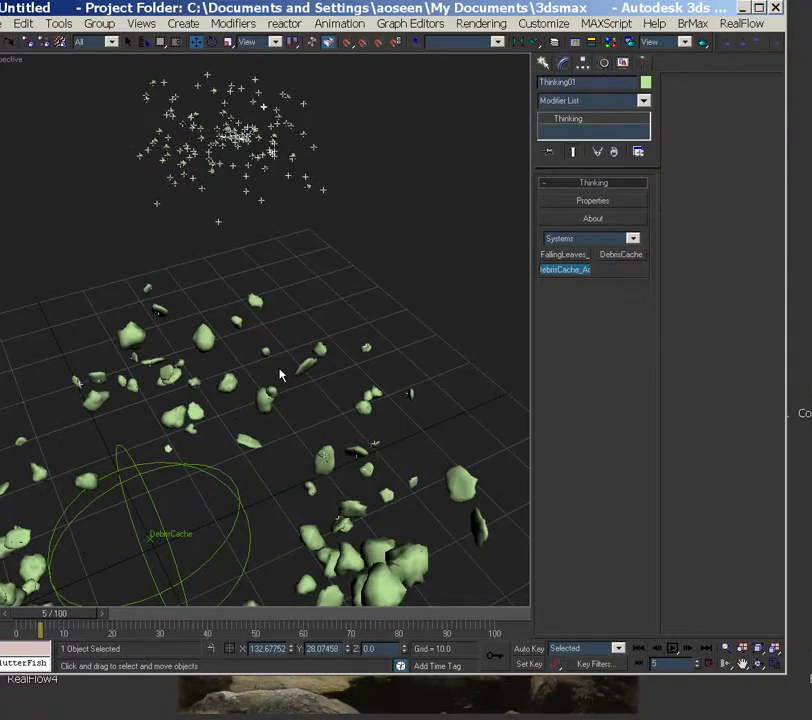
{"action": "left_click", "coordinate": [240, 398]}
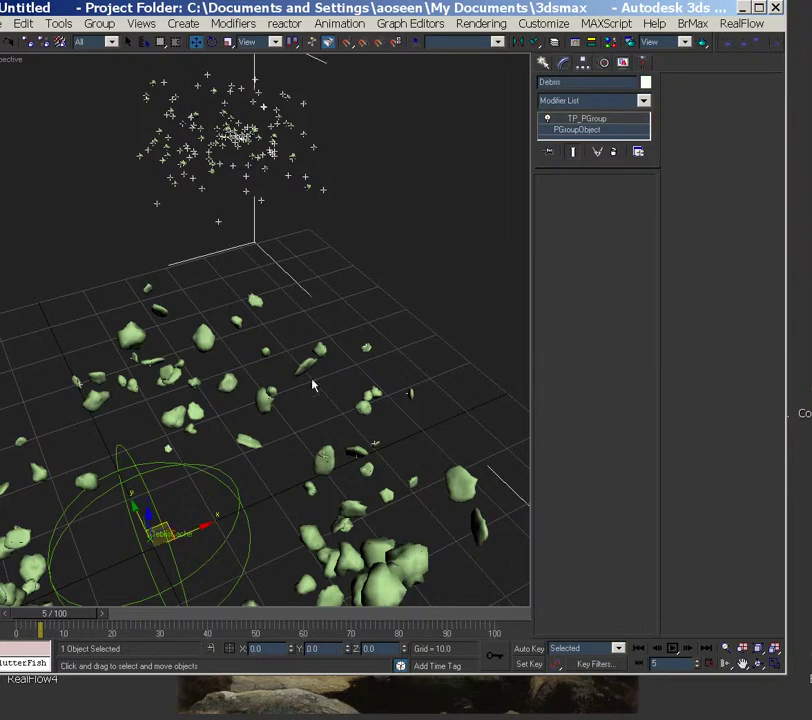
{"action": "middle_click_drag", "start_coordinate": [312, 384], "coordinate": [200, 338], "text": "alt"}
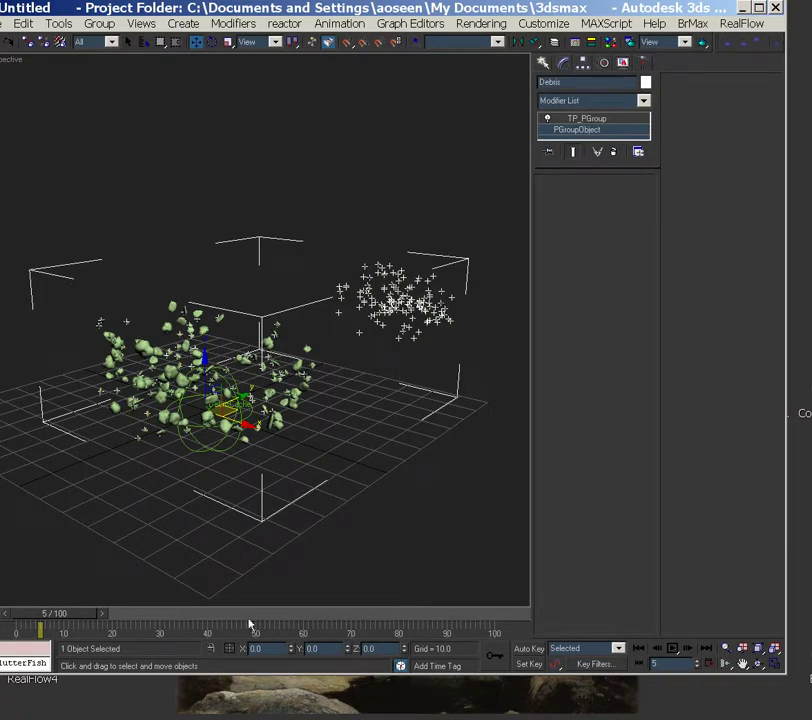
{"action": "middle_click_drag", "start_coordinate": [315, 390], "coordinate": [439, 408], "text": "alt"}
{"action": "middle_click_drag", "start_coordinate": [285, 441], "coordinate": [420, 400], "text": "alt"}
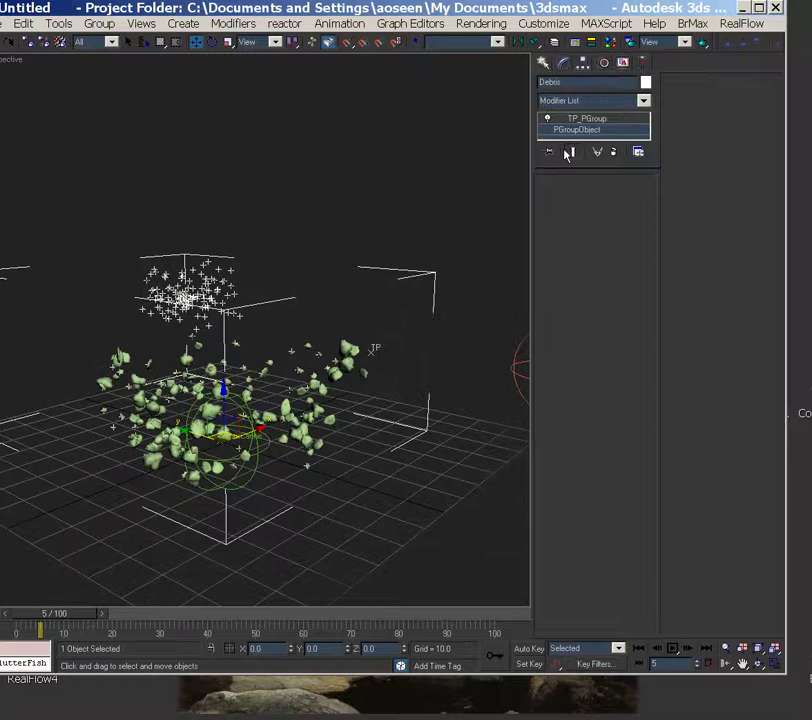
{"action": "middle_click_drag", "start_coordinate": [500, 250], "coordinate": [371, 320], "text": "alt"}
{"action": "middle_click_drag", "start_coordinate": [399, 390], "coordinate": [277, 613], "text": "alt"}
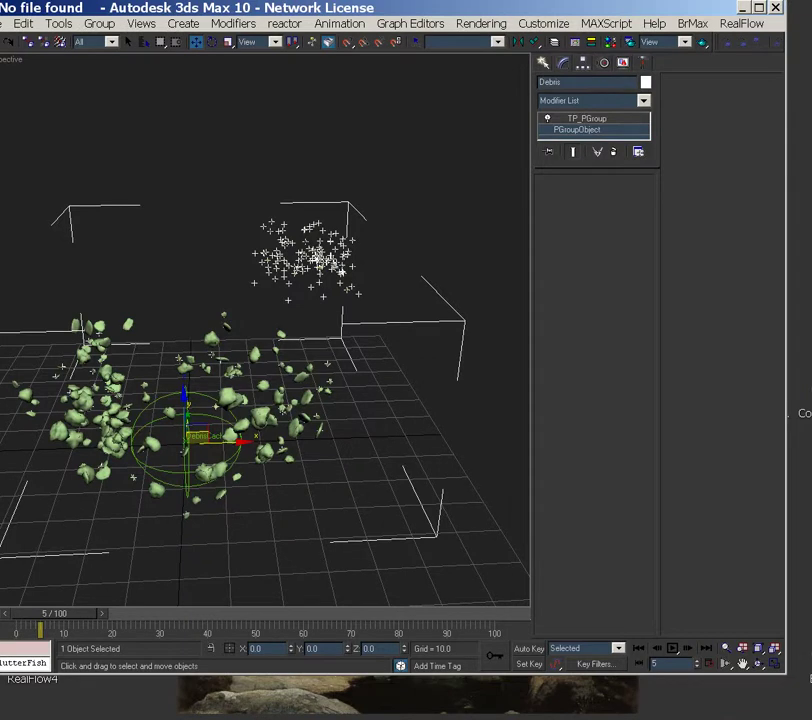
Bring back the particle system editor, collapse DebrisCache01 and Debris_Add01, and create a new dynamic set under Master Dynamic
{"action": "left_click_drag", "start_coordinate": [314, 715], "coordinate": [353, 332]}
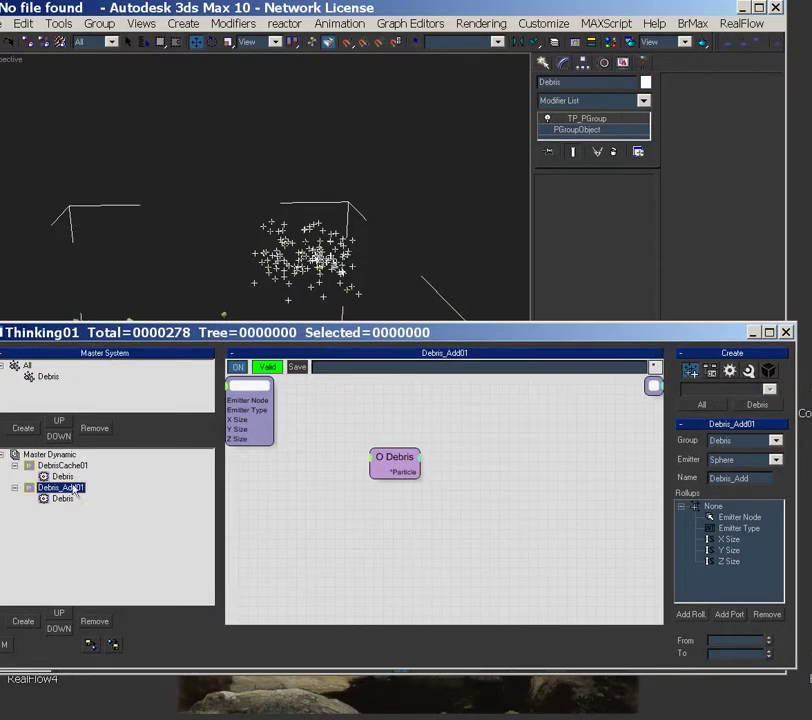
{"action": "left_click", "coordinate": [48, 454]}
{"action": "left_click", "coordinate": [14, 465]}
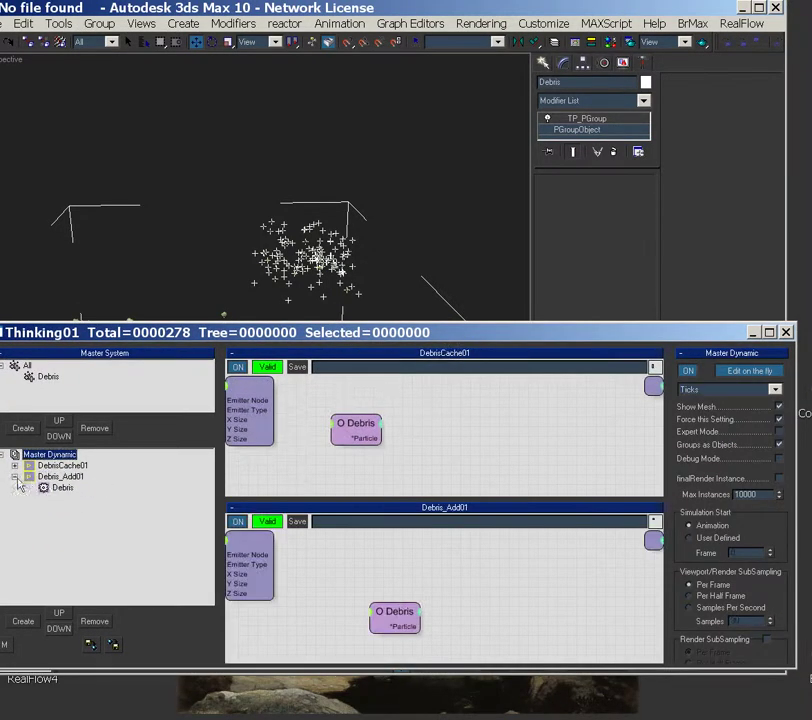
{"action": "left_click", "coordinate": [15, 477]}
{"action": "left_click", "coordinate": [23, 622]}
{"action": "left_click", "coordinate": [56, 488]}
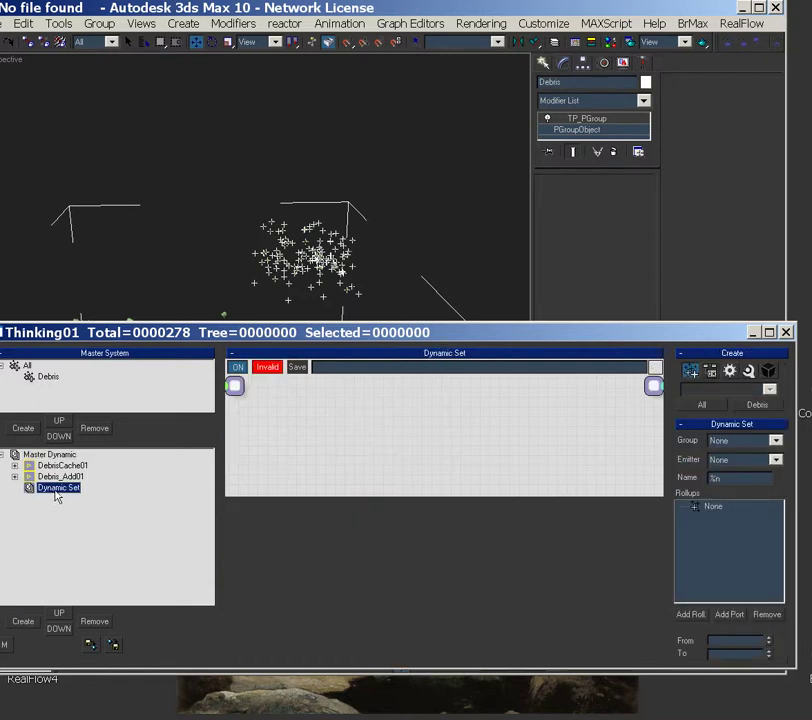
Rename the new dynamic set CacheIN and move the DebrisCache01 and Debris_Add01 sets into it
{"action": "left_click", "coordinate": [56, 489]}
{"action": "left_click_drag", "start_coordinate": [80, 488], "coordinate": [10, 519]}
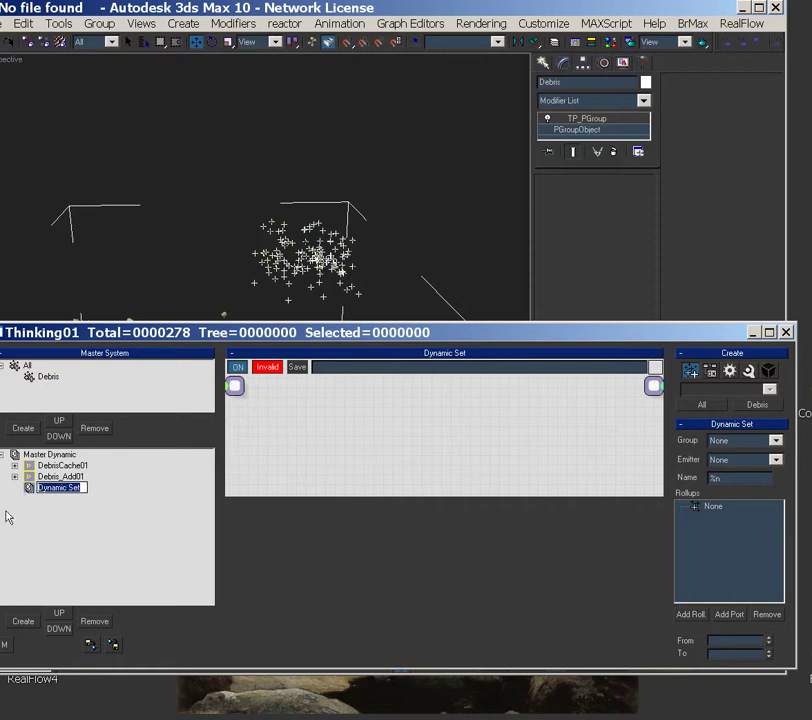
{"action": "type", "text": "Cache"}
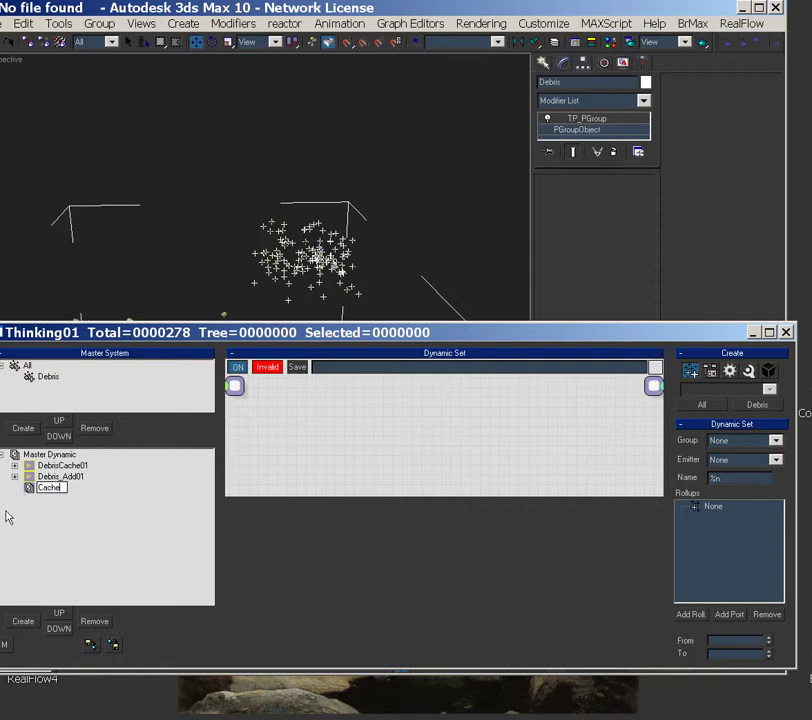
{"action": "type", "text": "CacheN"}
{"action": "key", "text": "Return"}
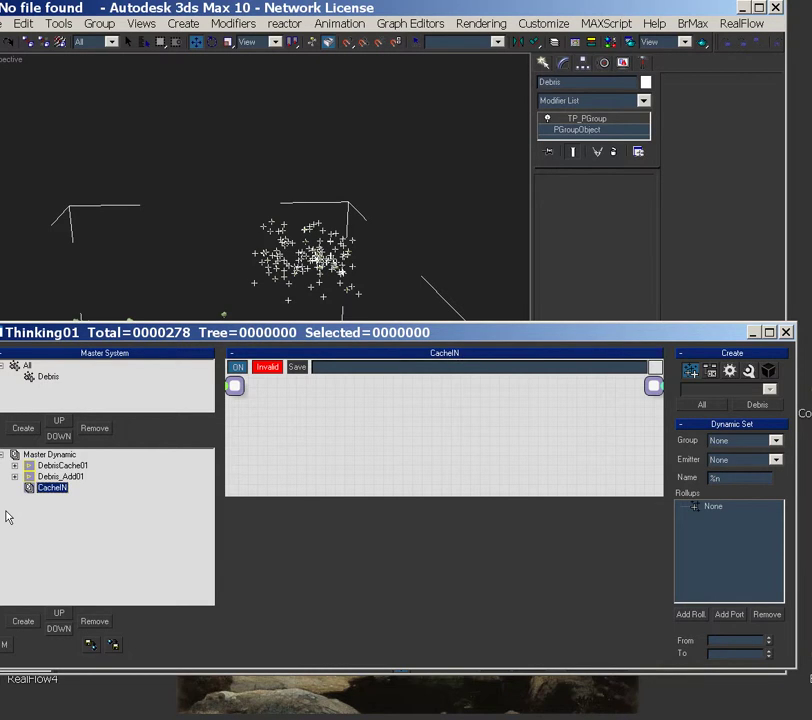
{"action": "left_click_drag", "start_coordinate": [60, 468], "coordinate": [44, 476]}
Create another dynamic set under Master Dynamic and enlarge its node area
{"action": "left_click", "coordinate": [52, 456]}
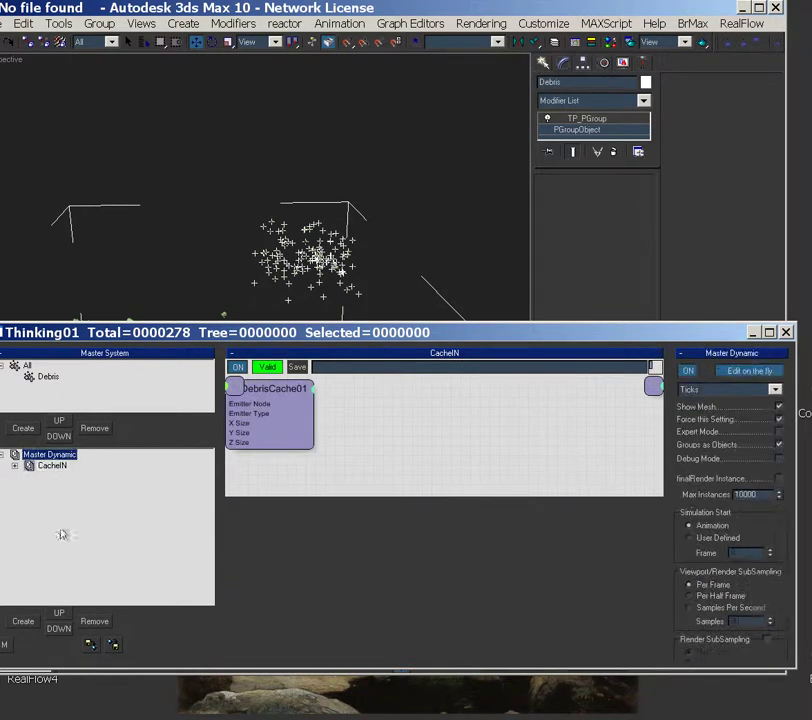
{"action": "left_click", "coordinate": [33, 623]}
{"action": "left_click", "coordinate": [58, 477]}
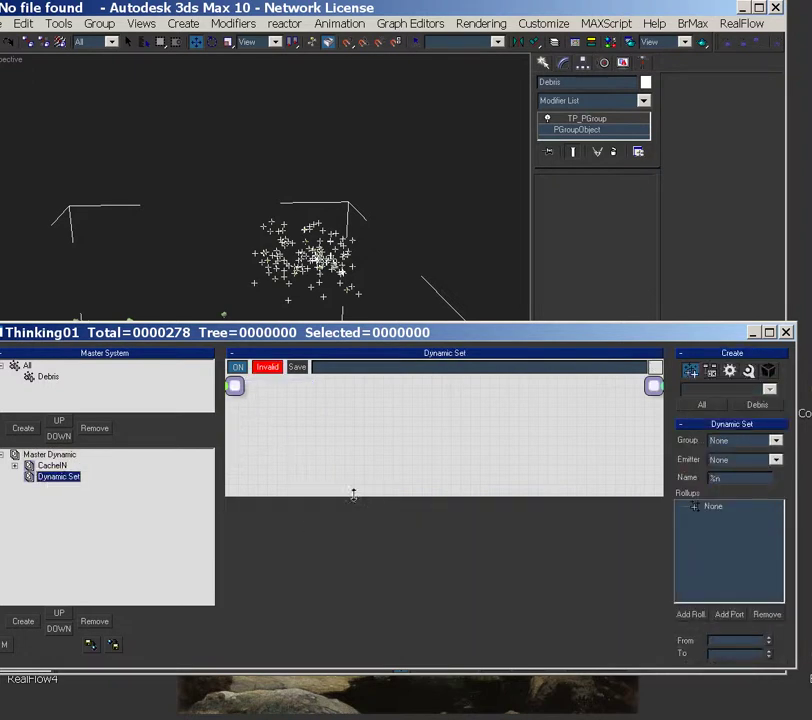
{"action": "left_click_drag", "start_coordinate": [363, 494], "coordinate": [370, 589]}
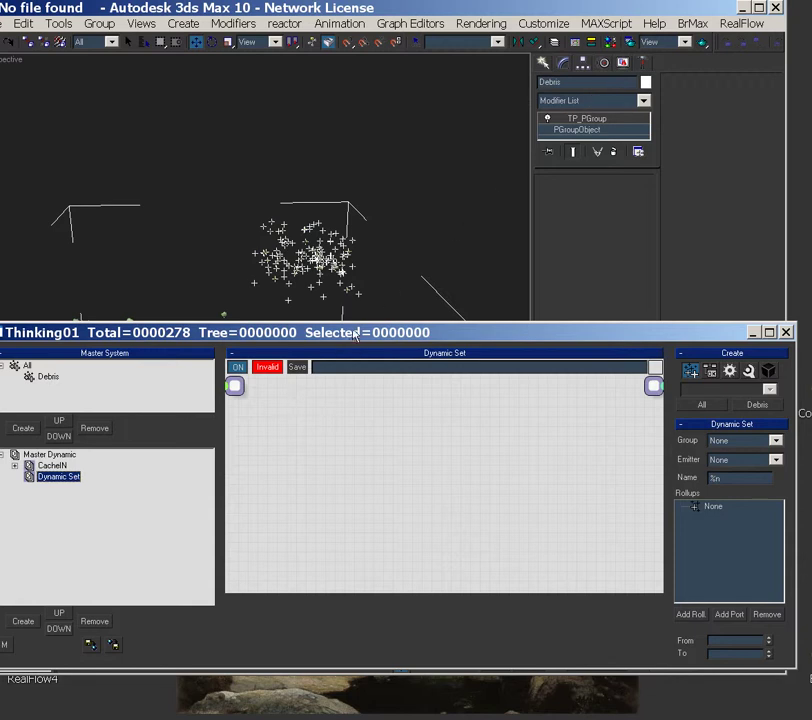
{"action": "mouse_move", "coordinate": [355, 337]}
{"action": "left_mouse_down"}
{"action": "mouse_move", "coordinate": [353, 502]}
{"action": "mouse_move", "coordinate": [355, 321]}
{"action": "mouse_move", "coordinate": [354, 352]}
{"action": "left_mouse_up"}
{"action": "right_click", "coordinate": [316, 466]}
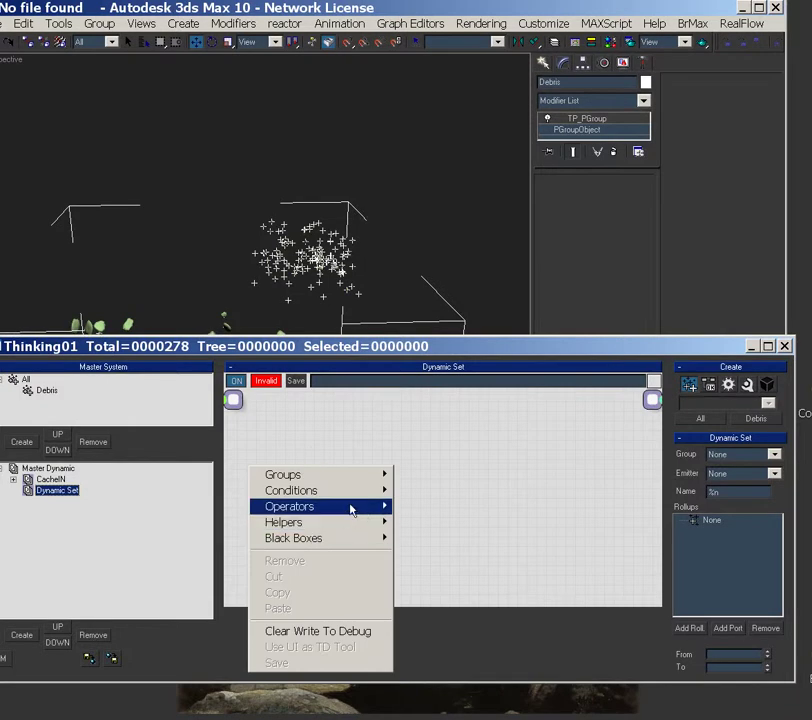
{"action": "mouse_move", "coordinate": [381, 509]}
{"action": "left_click", "coordinate": [453, 459]}
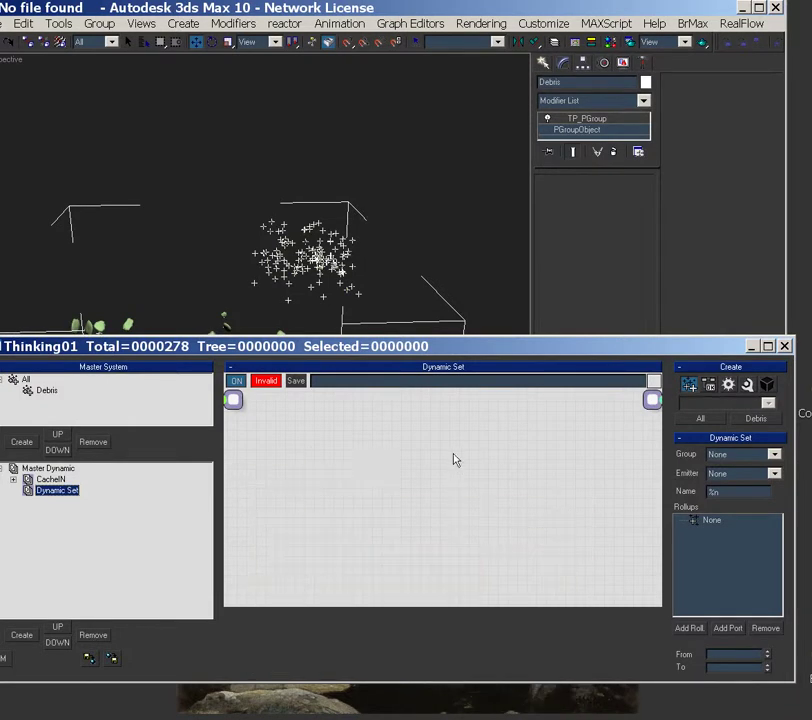
Add a Debris group node to the empty dynamic set and place it near the set's input side
{"action": "right_click", "coordinate": [308, 466]}
{"action": "mouse_move", "coordinate": [336, 514]}
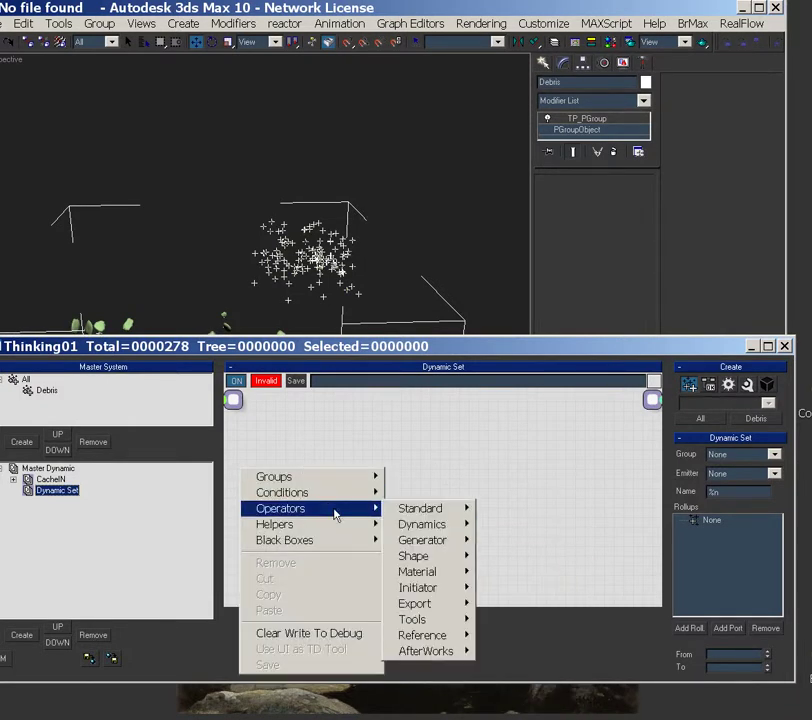
{"action": "mouse_move", "coordinate": [338, 477]}
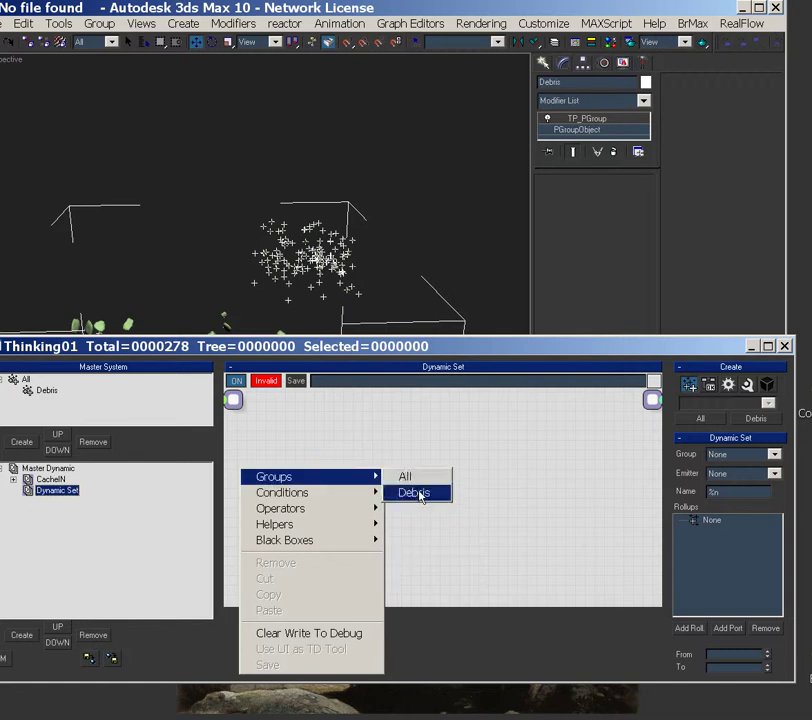
{"action": "left_click", "coordinate": [417, 495]}
{"action": "left_click_drag", "start_coordinate": [353, 489], "coordinate": [287, 476]}
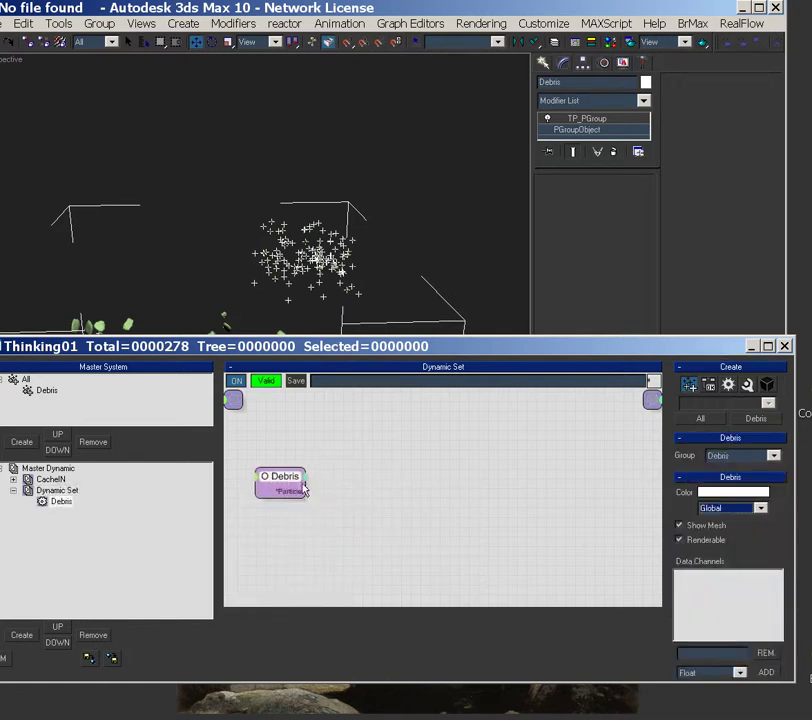
Change the Debris group node's group to All
{"action": "right_click", "coordinate": [348, 473]}
{"action": "left_click", "coordinate": [520, 444]}
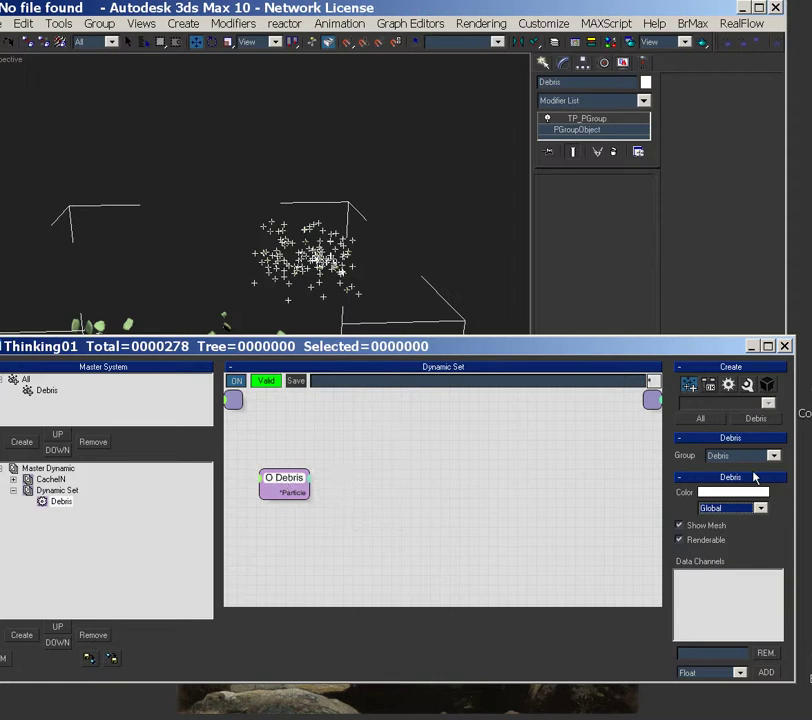
{"action": "left_click", "coordinate": [772, 455]}
{"action": "left_click", "coordinate": [739, 477]}
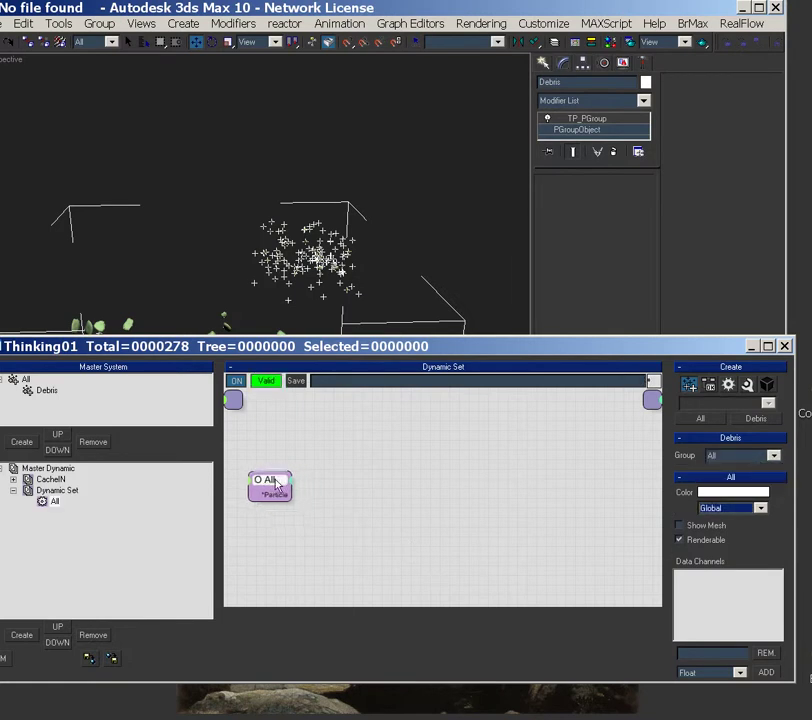
{"action": "left_click_drag", "start_coordinate": [275, 479], "coordinate": [277, 482]}
Add the percentParticles black box from the Basic category and remove the separate, unconnected All group node
{"action": "right_click", "coordinate": [348, 481]}
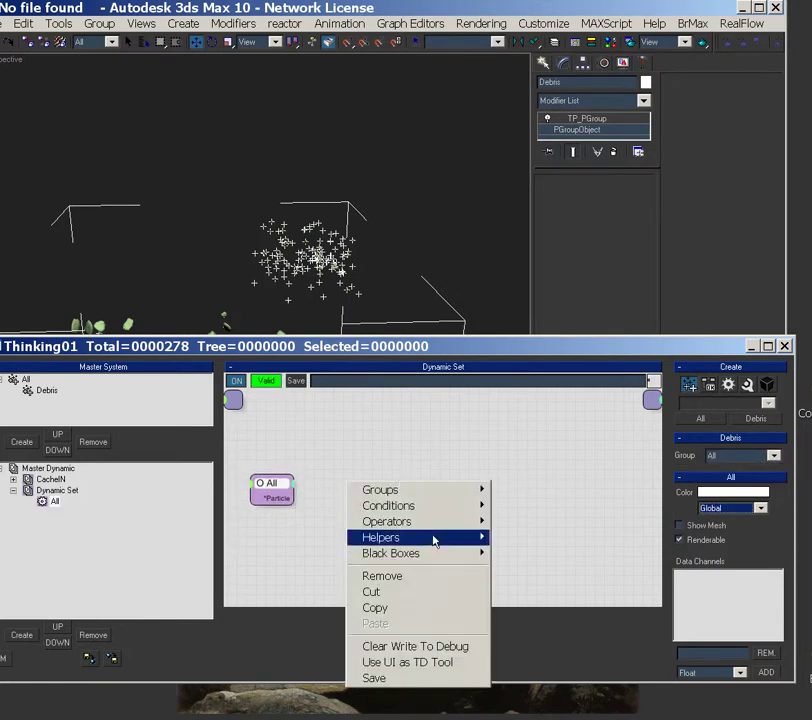
{"action": "mouse_move", "coordinate": [444, 555]}
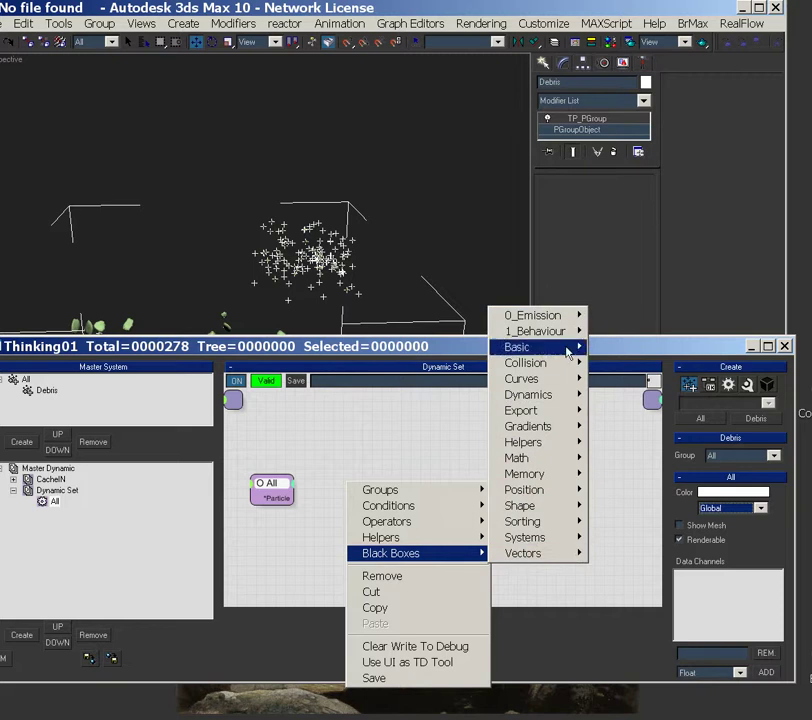
{"action": "mouse_move", "coordinate": [567, 350]}
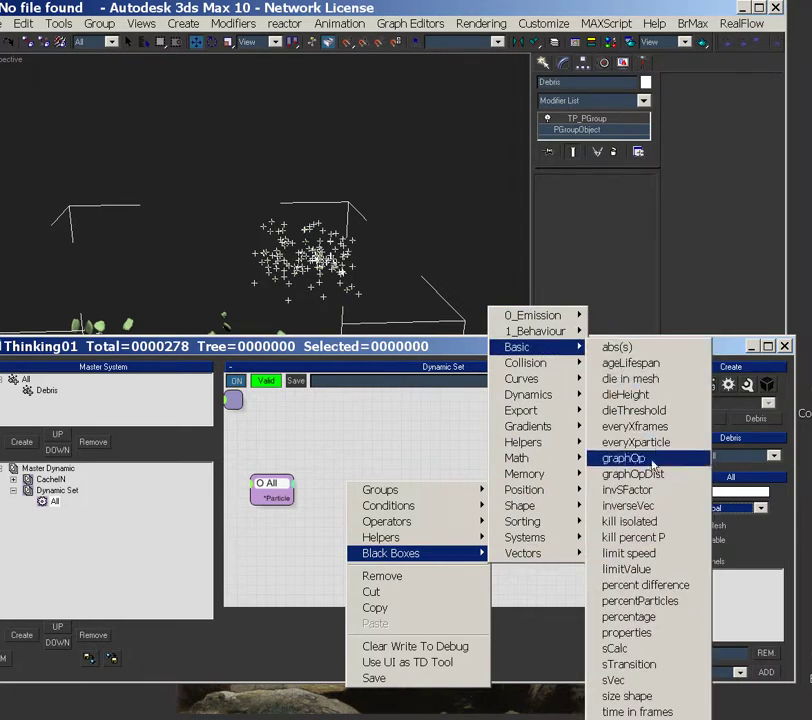
{"action": "left_click", "coordinate": [659, 602]}
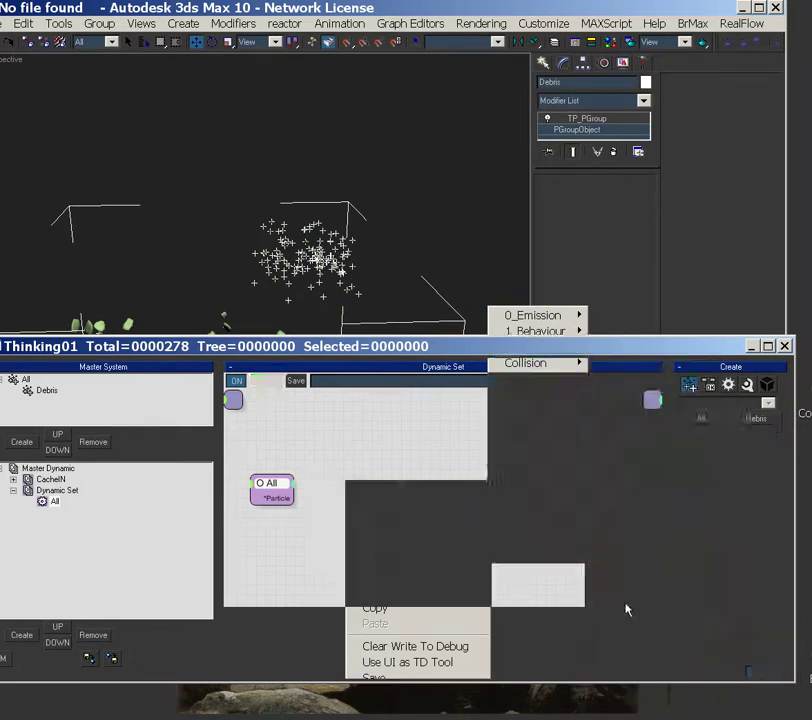
{"action": "right_click", "coordinate": [276, 500]}
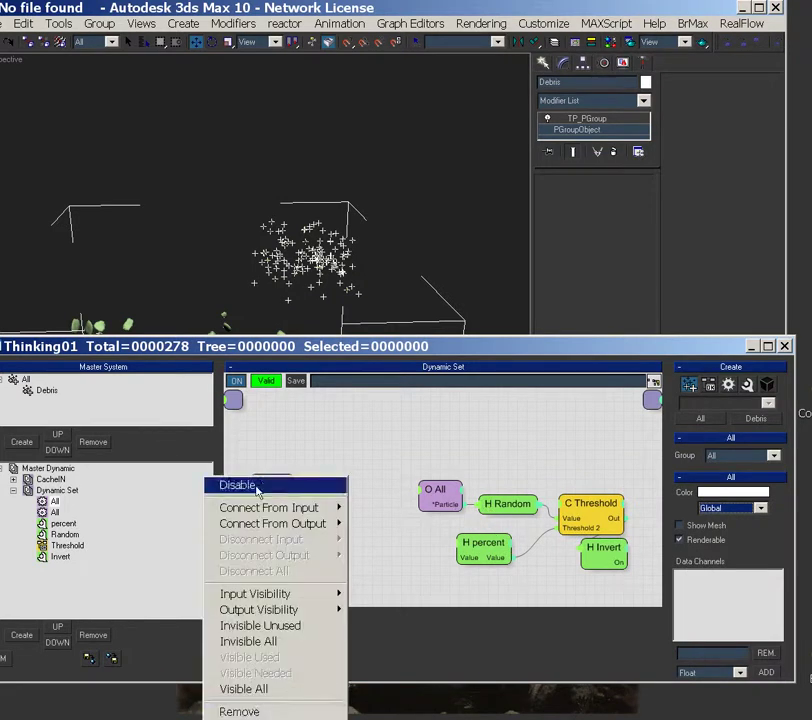
{"action": "left_click", "coordinate": [290, 709]}
Space the Threshold node out slightly and shift the whole percentParticles network toward the set's input side
{"action": "left_click_drag", "start_coordinate": [403, 434], "coordinate": [578, 582]}
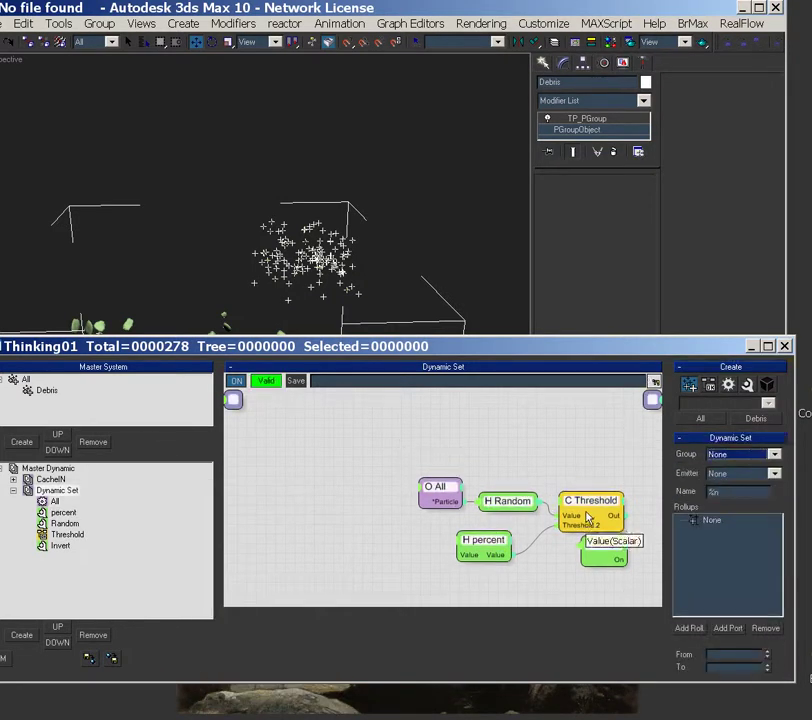
{"action": "mouse_move", "coordinate": [599, 506]}
{"action": "left_mouse_down"}
{"action": "mouse_move", "coordinate": [561, 507]}
{"action": "mouse_move", "coordinate": [613, 506]}
{"action": "left_mouse_up"}
{"action": "left_click_drag", "start_coordinate": [381, 449], "coordinate": [638, 598]}
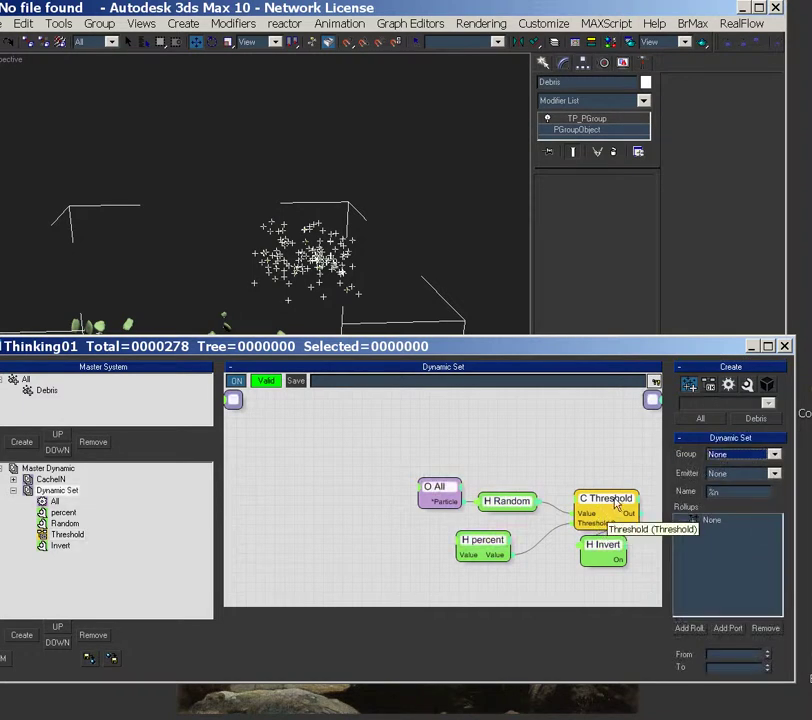
{"action": "left_click_drag", "start_coordinate": [615, 506], "coordinate": [466, 497]}
{"action": "left_click", "coordinate": [531, 531]}
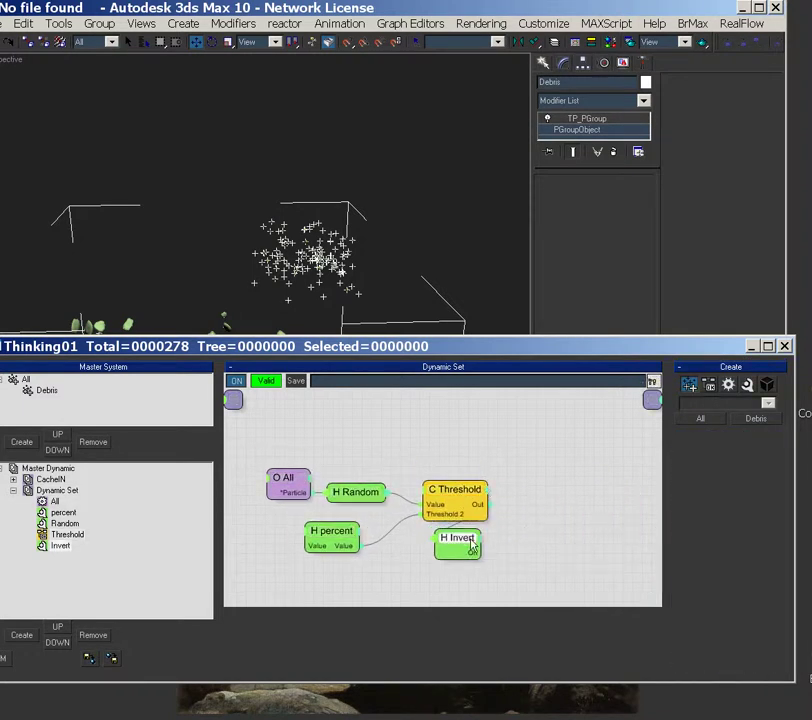
Pull the Invert node away from the Threshold node and remove it from the network
{"action": "left_click_drag", "start_coordinate": [471, 540], "coordinate": [554, 532]}
{"action": "right_click", "coordinate": [550, 532]}
{"action": "left_click", "coordinate": [545, 717]}
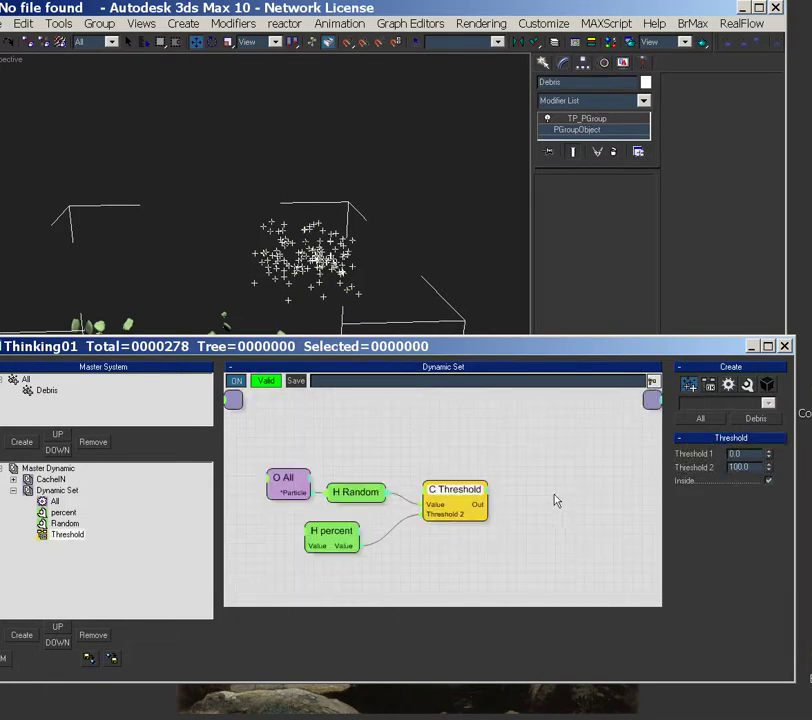
{"action": "mouse_move", "coordinate": [558, 489]}
{"action": "middle_mouse_down", "text": "ctrl+alt"}
{"action": "mouse_move", "coordinate": [499, 531]}
{"action": "mouse_move", "coordinate": [556, 489]}
{"action": "middle_mouse_up", "text": "ctrl+alt"}
{"action": "middle_click_drag", "start_coordinate": [524, 530], "coordinate": [551, 514]}
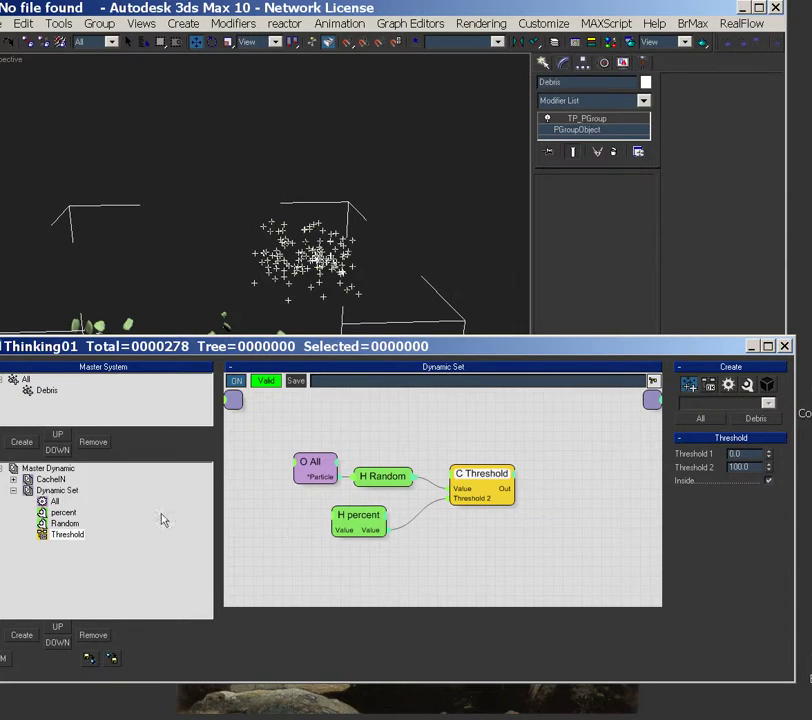
Add a Particle Die operator from the Standard category and place it beyond the Threshold node
{"action": "left_click_drag", "start_coordinate": [483, 482], "coordinate": [489, 484]}
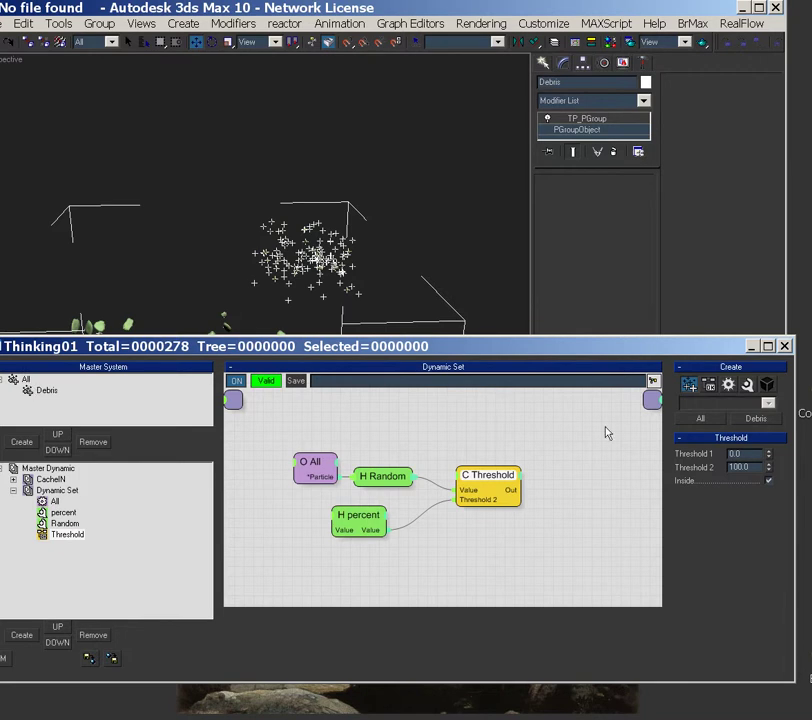
{"action": "right_click", "coordinate": [507, 477]}
{"action": "mouse_move", "coordinate": [605, 517]}
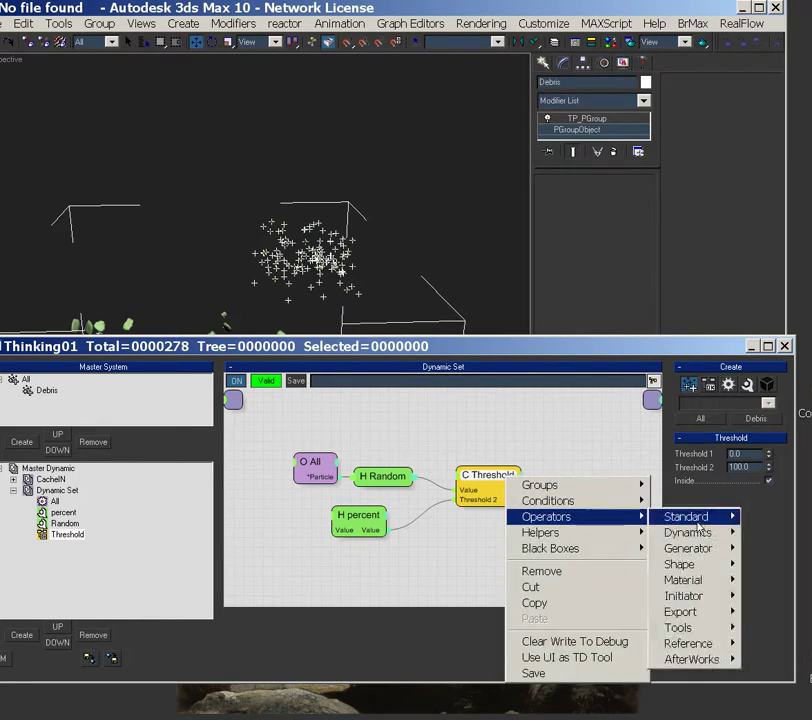
{"action": "mouse_move", "coordinate": [690, 516]}
{"action": "left_click", "coordinate": [782, 659]}
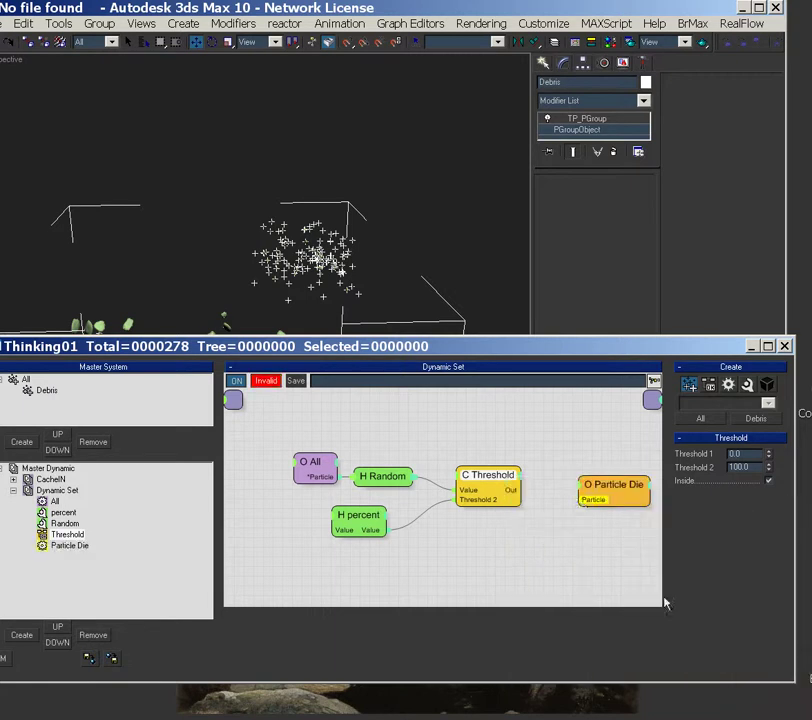
{"action": "left_click", "coordinate": [624, 494]}
{"action": "left_click_drag", "start_coordinate": [624, 494], "coordinate": [613, 463]}
Wire the All node's Particle output to Particle Die's Particle input and Threshold's Out to its ON input
{"action": "left_click_drag", "start_coordinate": [303, 460], "coordinate": [291, 433]}
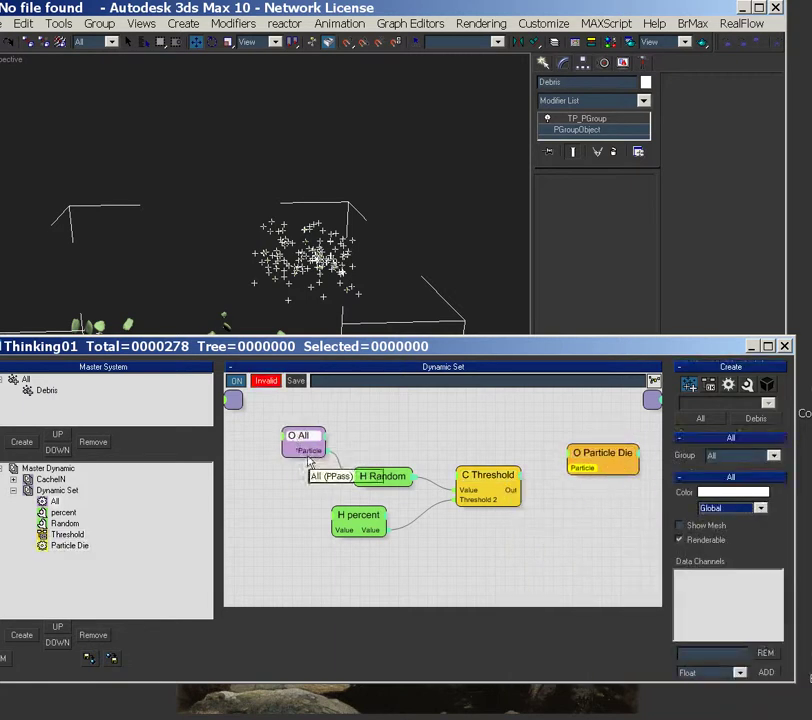
{"action": "left_click_drag", "start_coordinate": [581, 473], "coordinate": [307, 453]}
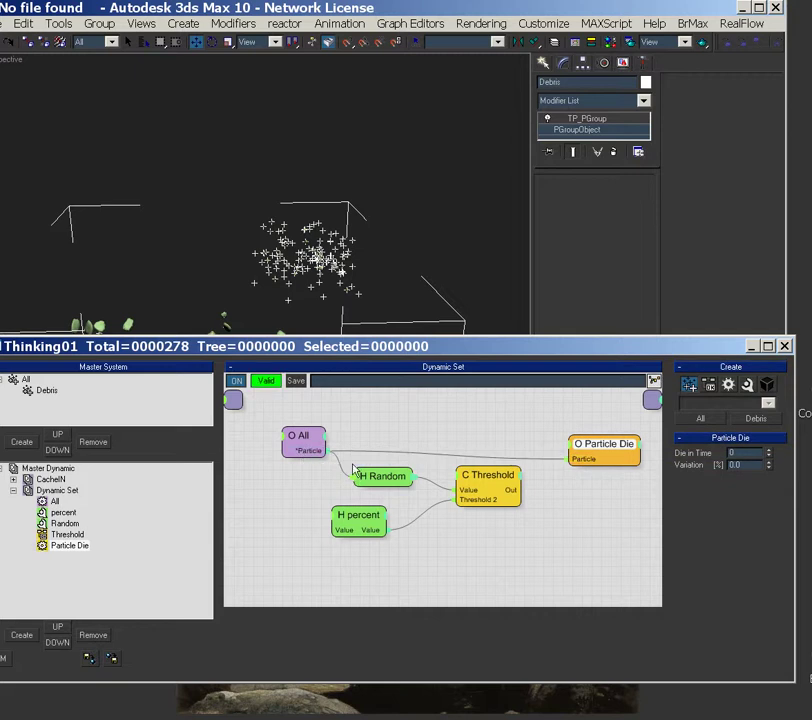
{"action": "left_click_drag", "start_coordinate": [578, 446], "coordinate": [585, 441]}
{"action": "left_click", "coordinate": [579, 441]}
{"action": "left_click", "coordinate": [560, 466]}
{"action": "left_click_drag", "start_coordinate": [514, 489], "coordinate": [598, 448]}
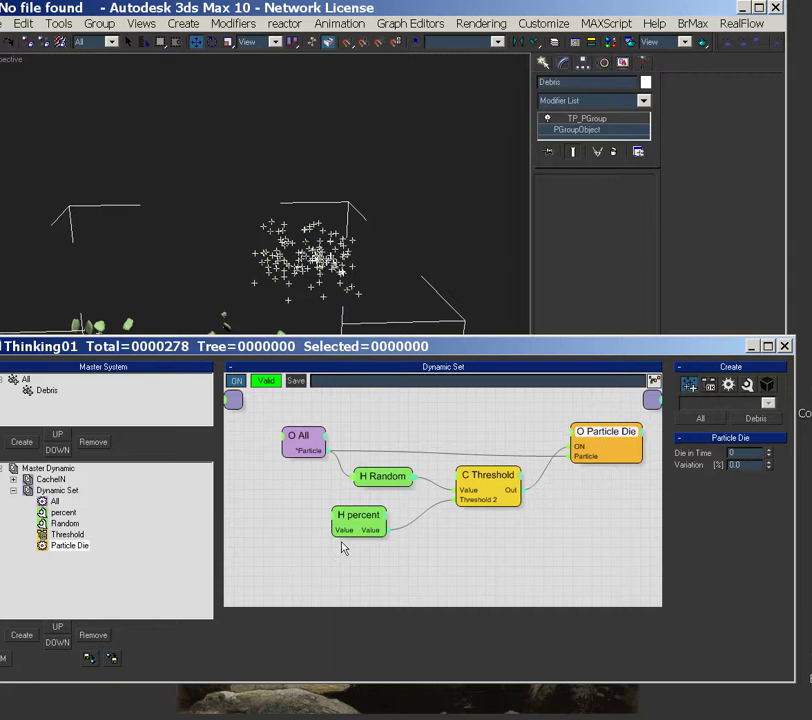
Expose the Threshold node's Threshold 2 input as a dynamic set input, replacing its connection from the percent node
{"action": "left_click_drag", "start_coordinate": [371, 518], "coordinate": [368, 520]}
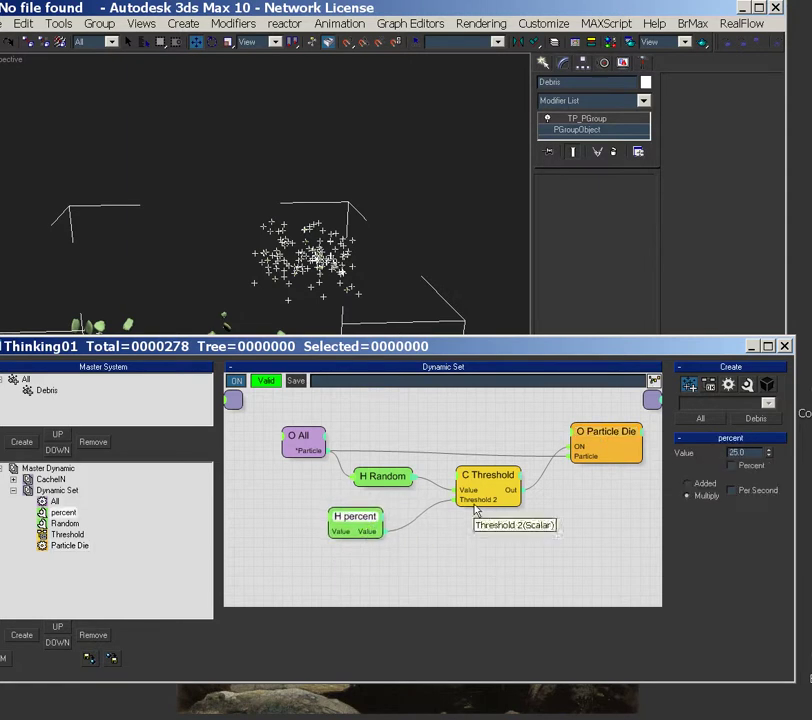
{"action": "left_click_drag", "start_coordinate": [476, 510], "coordinate": [236, 397]}
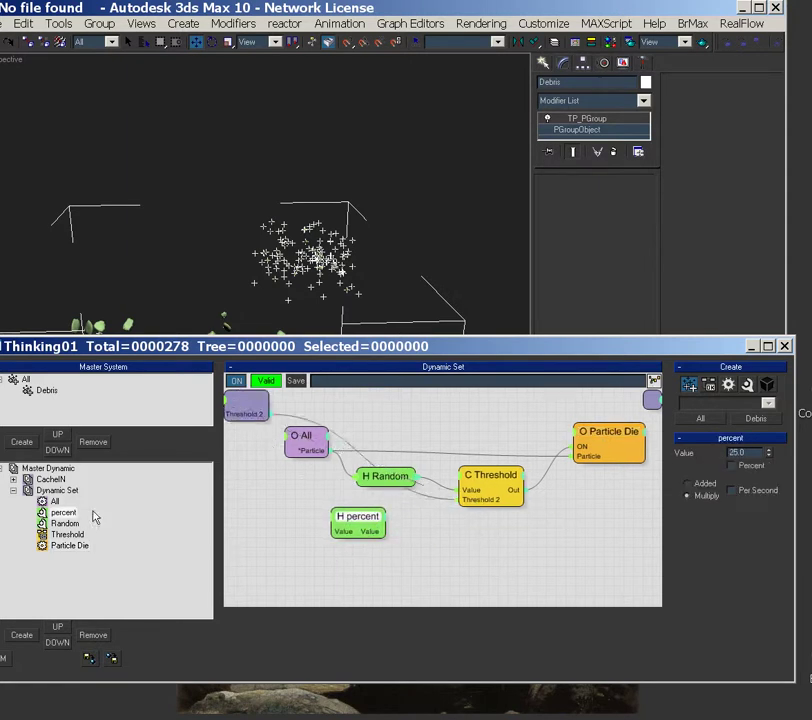
Rename the dynamic set to Reduction and shift the All node a little farther from the Random node
{"action": "left_click", "coordinate": [54, 492]}
{"action": "left_click", "coordinate": [59, 491]}
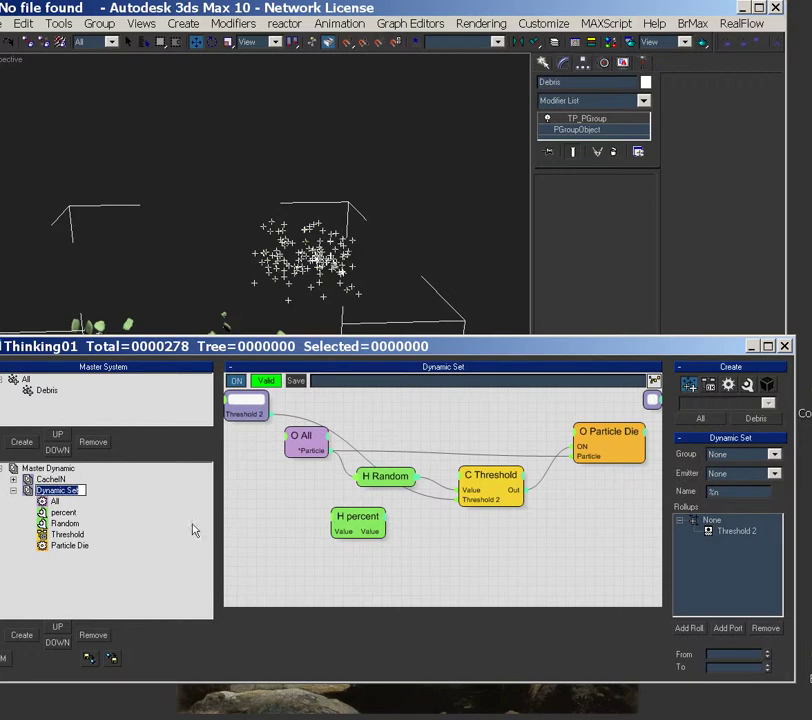
{"action": "type", "text": "Reduction"}
{"action": "key", "text": "Return"}
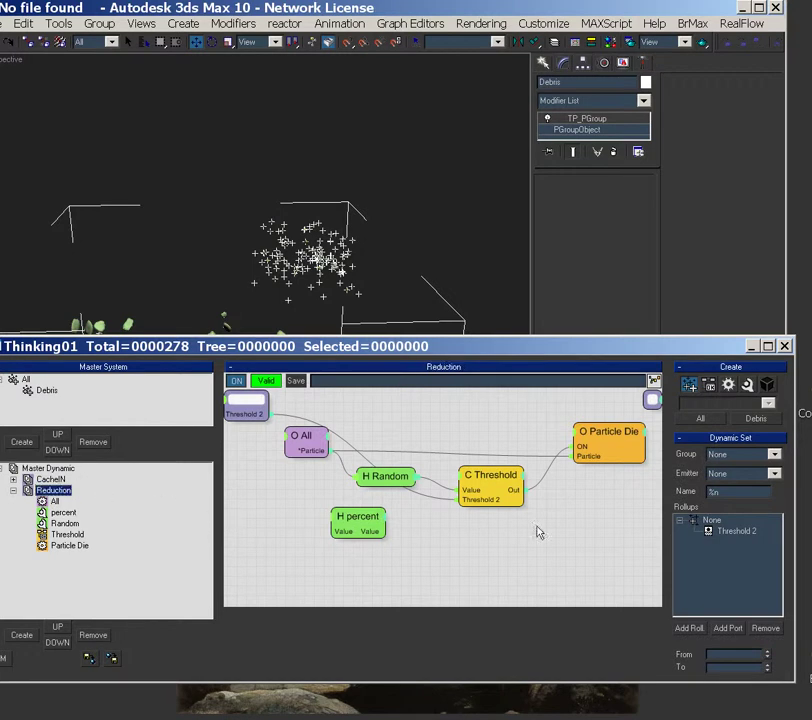
{"action": "left_click_drag", "start_coordinate": [325, 434], "coordinate": [306, 442]}
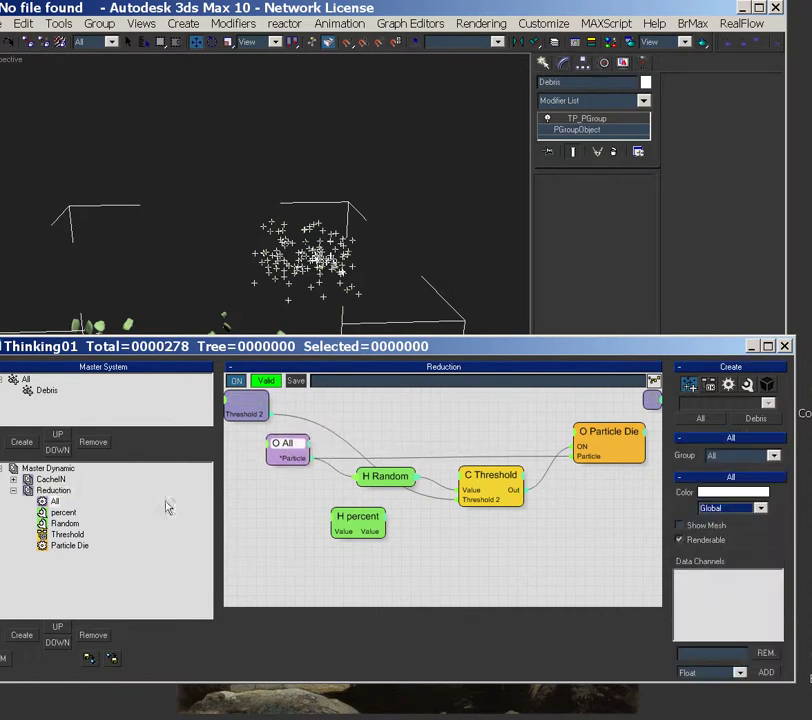
Add a rollup to the Reduction dynamic set and name it Reduction
{"action": "left_click", "coordinate": [58, 500]}
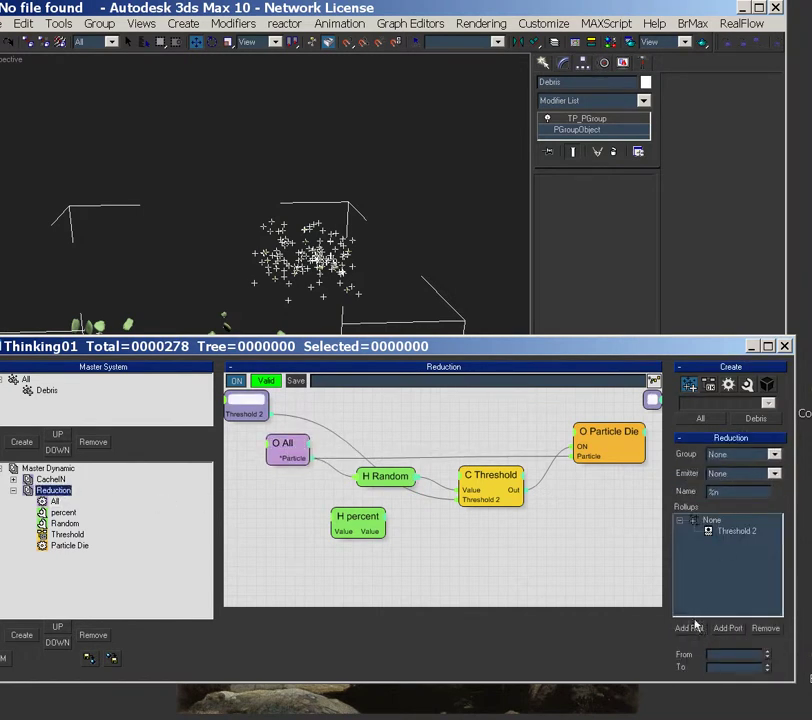
{"action": "left_click", "coordinate": [712, 520]}
{"action": "left_click", "coordinate": [688, 627]}
{"action": "left_click", "coordinate": [721, 542]}
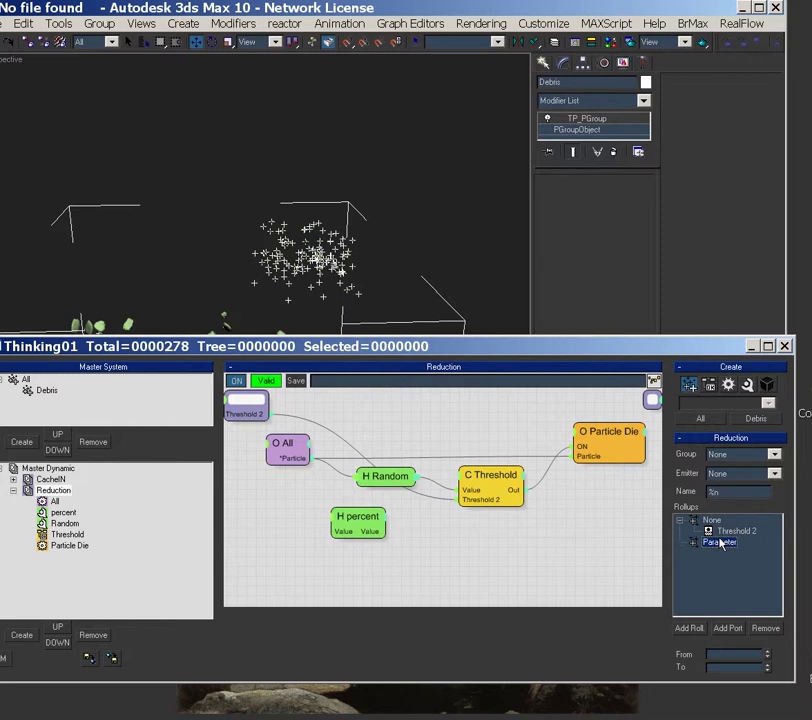
{"action": "left_click", "coordinate": [720, 542]}
{"action": "type", "text": "Reduction"}
{"action": "key", "text": "Return"}
Move the Threshold 2 port into the Reduction rollup, rename it Percentage, and close the Thinking01 editor
{"action": "left_click_drag", "start_coordinate": [752, 540], "coordinate": [750, 543]}
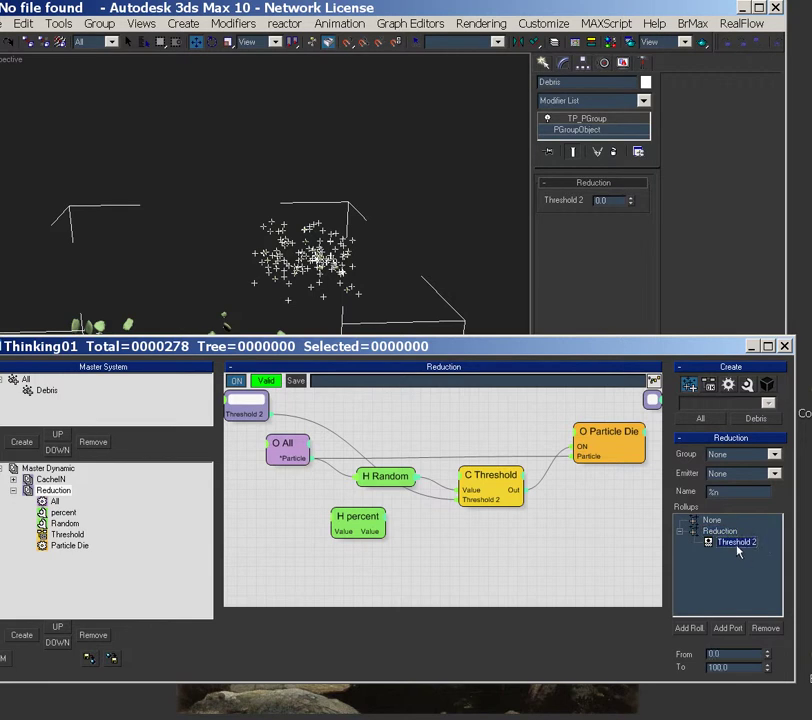
{"action": "type", "text": "Percentage"}
{"action": "key", "text": "Return"}
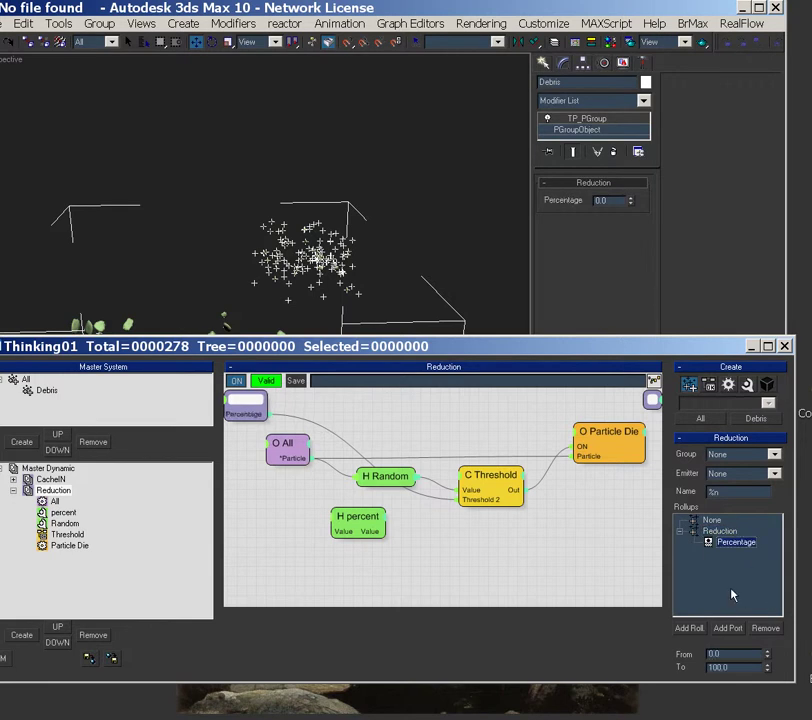
{"action": "left_click", "coordinate": [786, 346]}
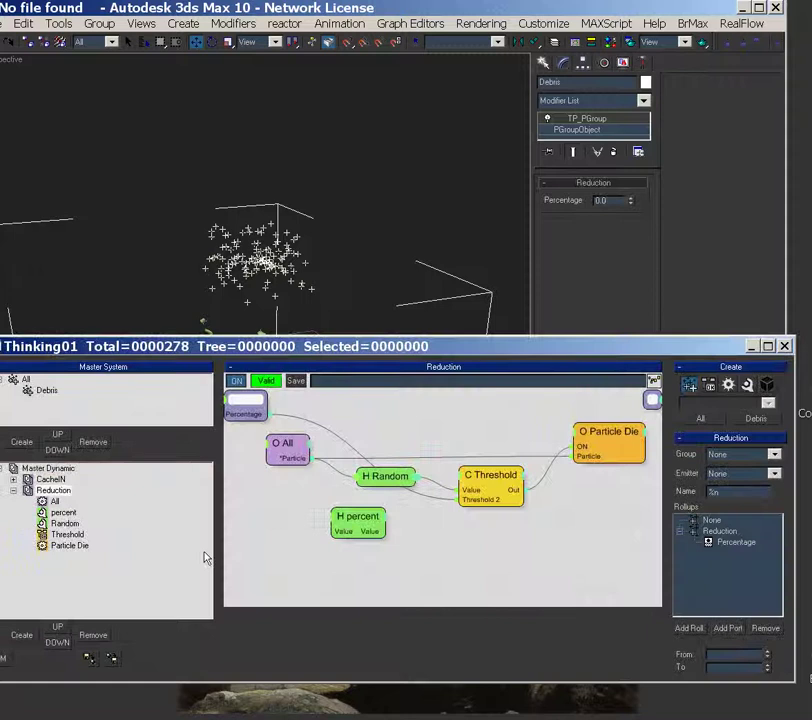
Save the Reduction set as Reduction.thi in a new CacheMod folder under Structure, with the particle groups option set to request
{"action": "left_click", "coordinate": [62, 490]}
{"action": "left_click_drag", "start_coordinate": [471, 344], "coordinate": [477, 298]}
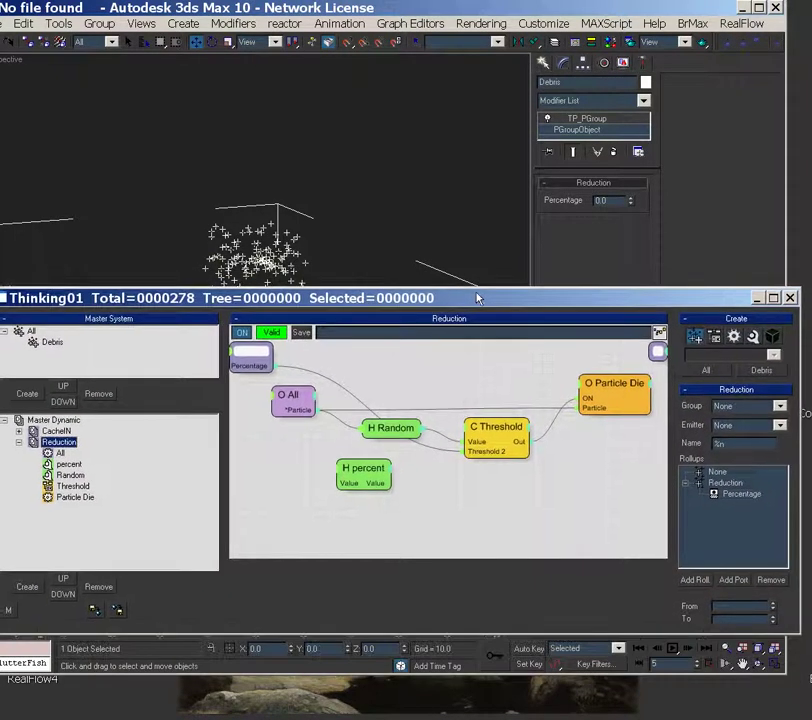
{"action": "left_click", "coordinate": [118, 614]}
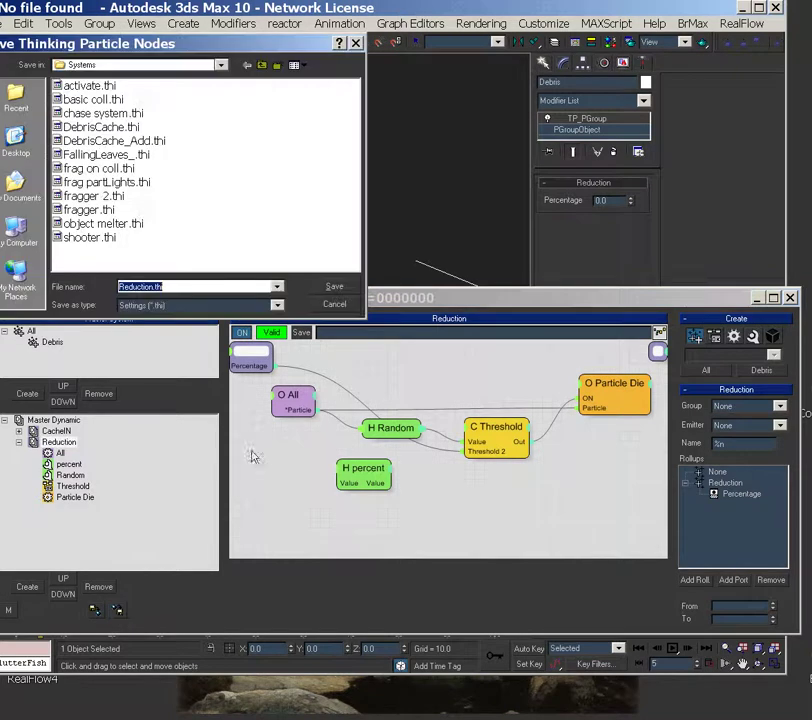
{"action": "left_click", "coordinate": [262, 65]}
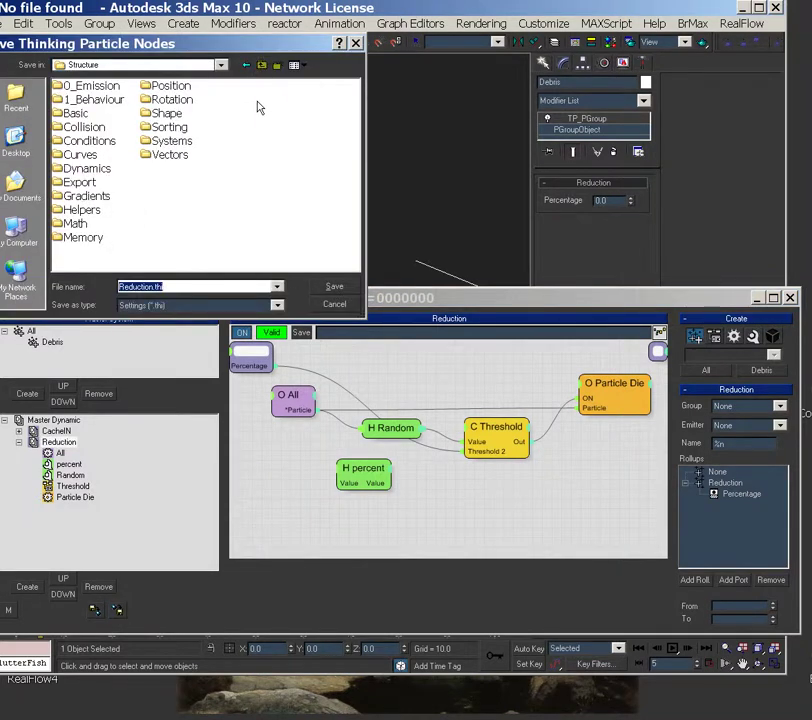
{"action": "left_click", "coordinate": [277, 65]}
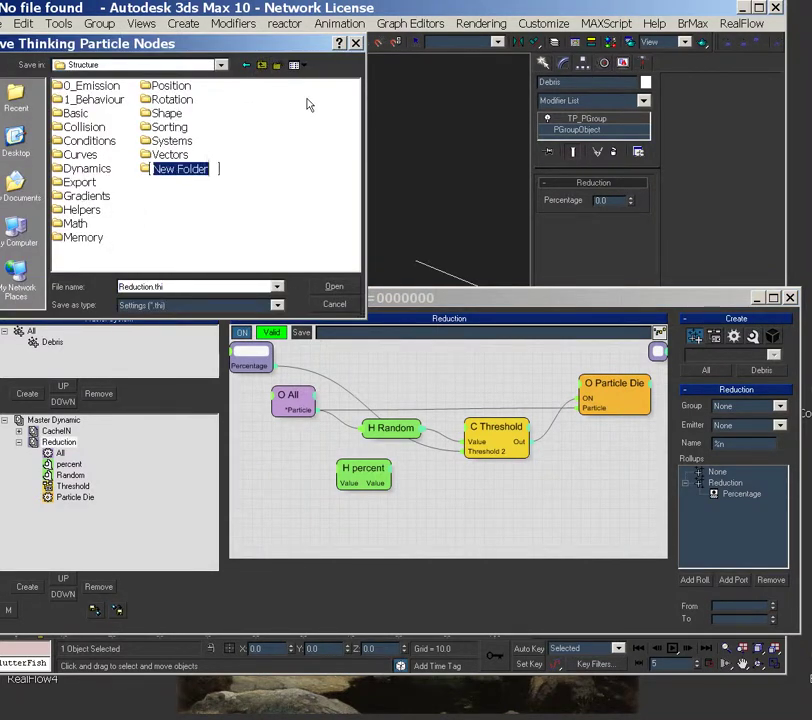
{"action": "type", "text": "P"}
{"action": "type", "text": "acheMod"}
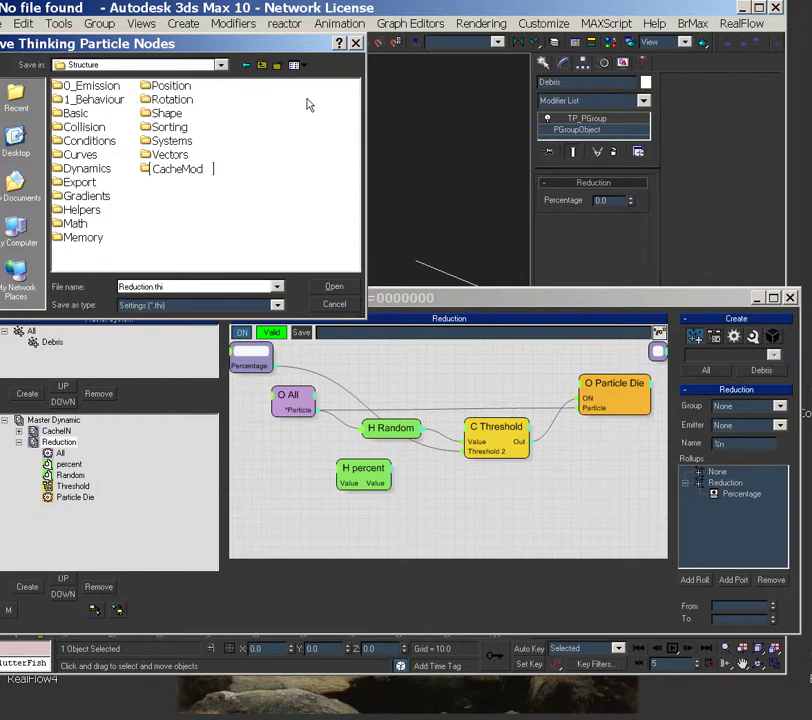
{"action": "key", "text": "Return"}
{"action": "key", "text": "Return"}
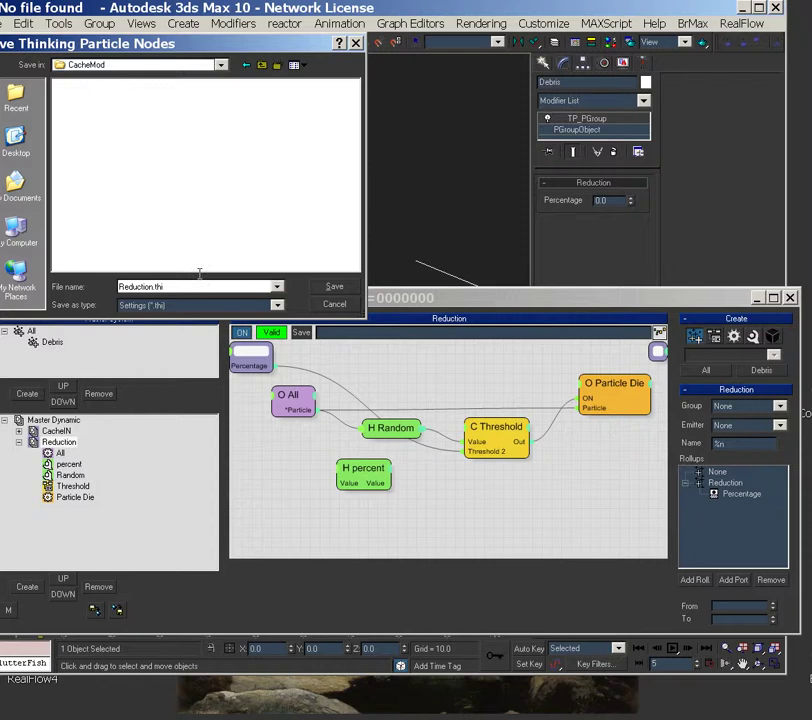
{"action": "left_click", "coordinate": [334, 286]}
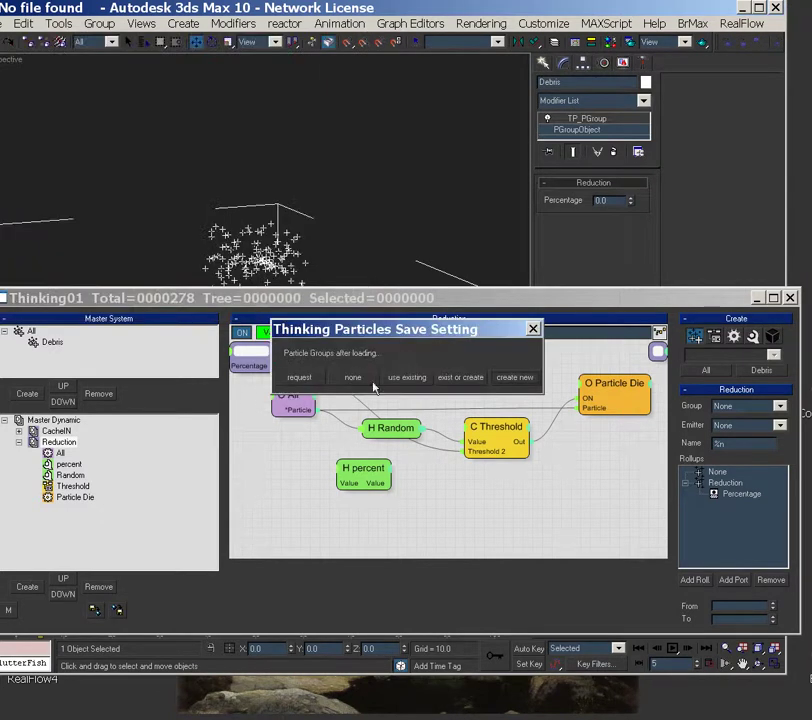
{"action": "left_click", "coordinate": [302, 378]}
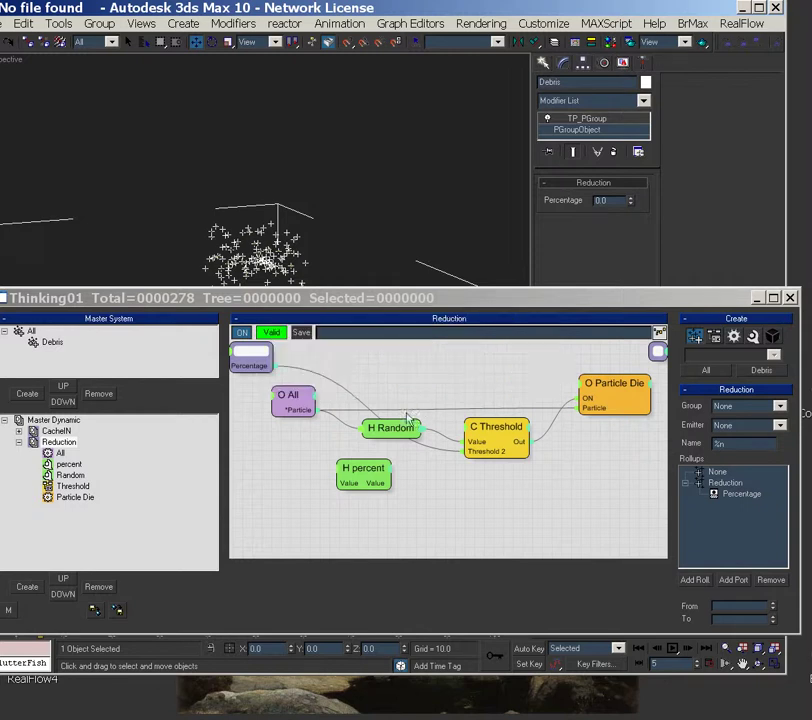
Remove the Reduction set from Master Dynamic, close the editor, and reopen the Thinking01 object's properties
{"action": "left_click", "coordinate": [98, 586]}
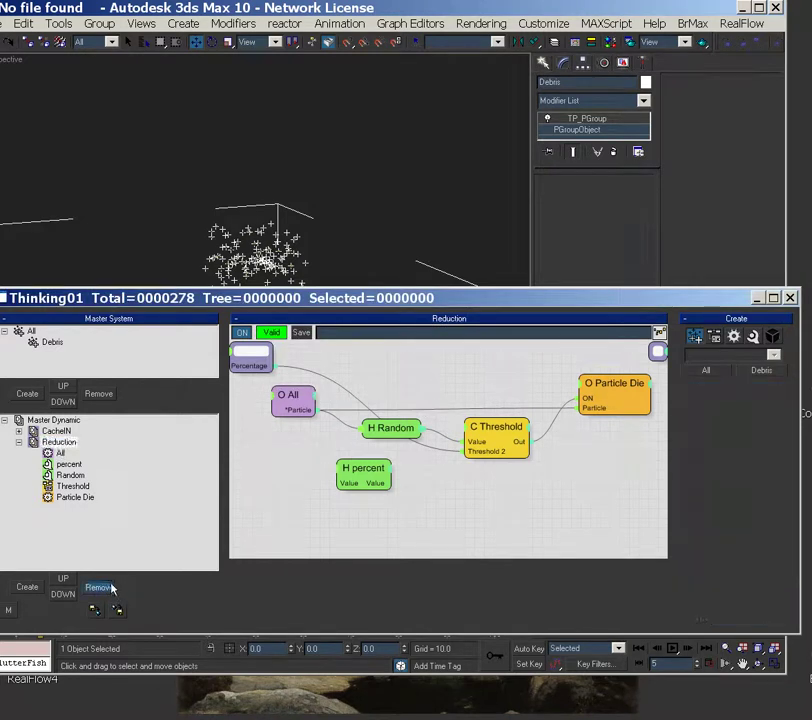
{"action": "left_click", "coordinate": [791, 298]}
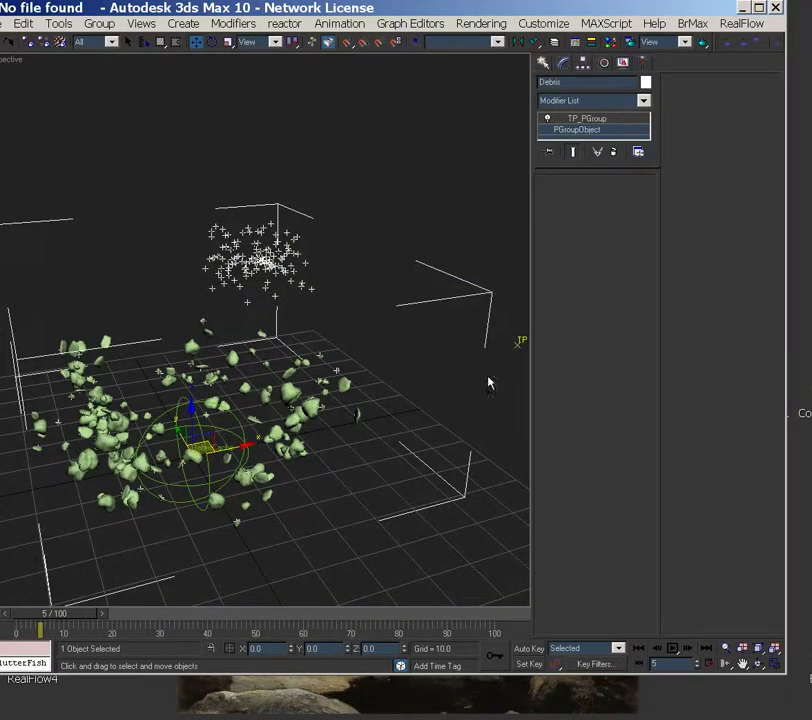
{"action": "left_click", "coordinate": [521, 344]}
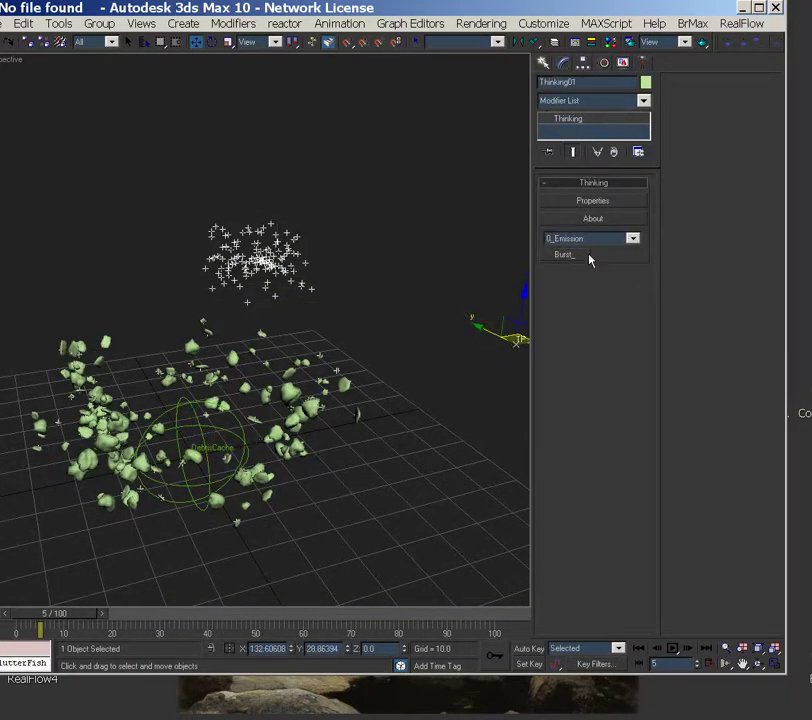
{"action": "left_click", "coordinate": [632, 238]}
{"action": "left_click", "coordinate": [592, 201]}
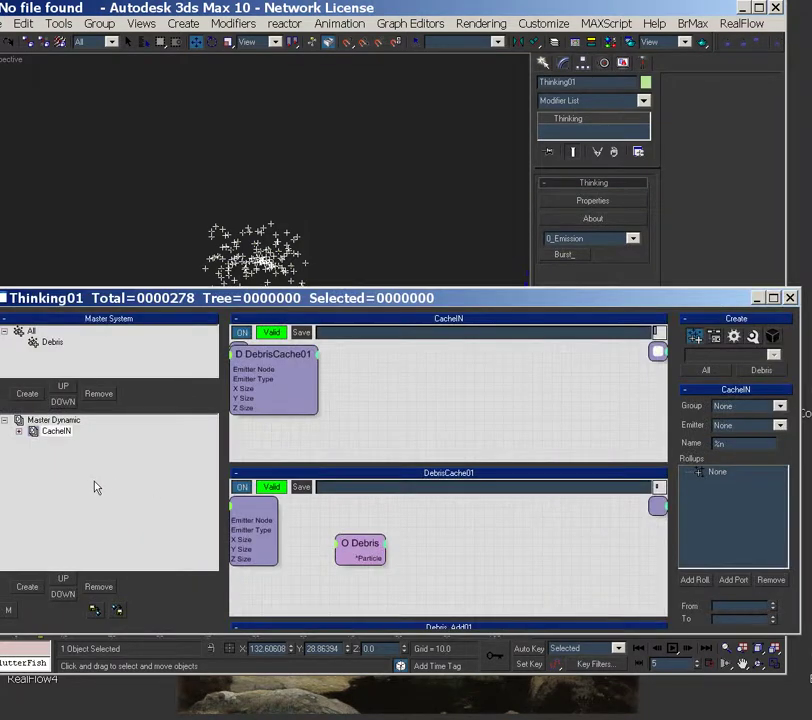
Create a new dynamic set under Master Dynamic and load the Reduction black box into it, using existing particle groups
{"action": "left_click", "coordinate": [50, 419]}
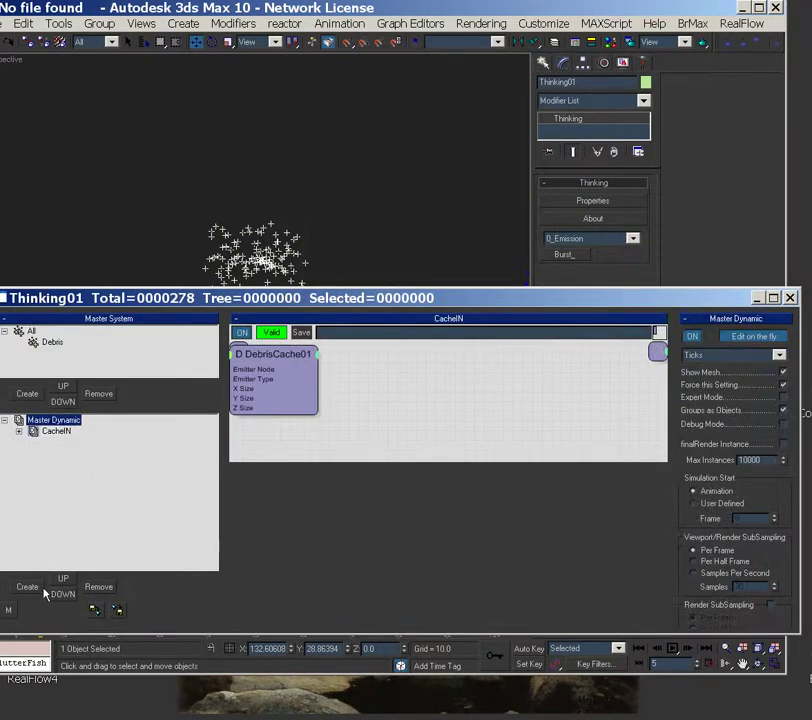
{"action": "left_click", "coordinate": [30, 586]}
{"action": "left_click", "coordinate": [62, 442]}
{"action": "right_click", "coordinate": [259, 403]}
{"action": "mouse_move", "coordinate": [372, 475]}
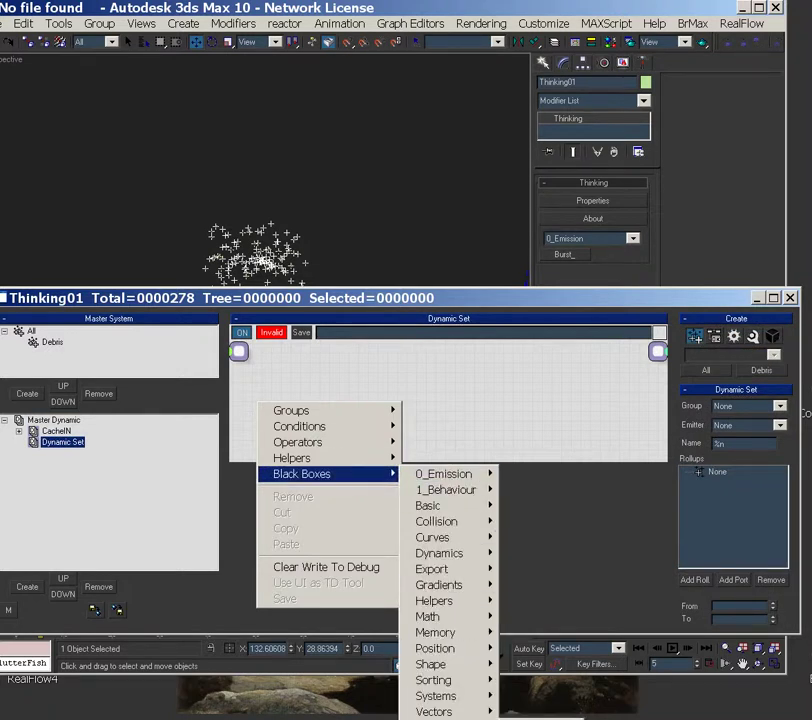
{"action": "left_click", "coordinate": [566, 513]}
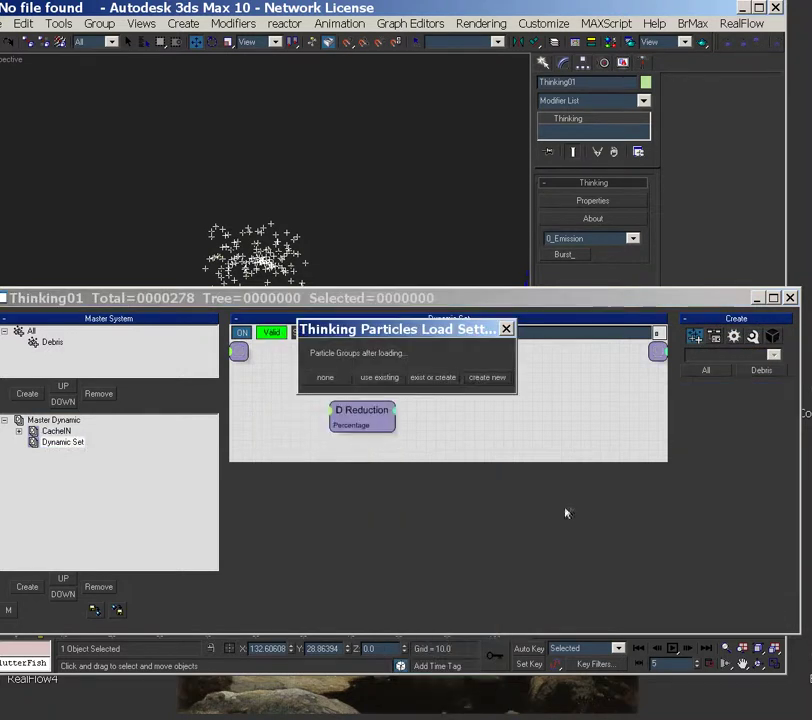
{"action": "left_click", "coordinate": [386, 380]}
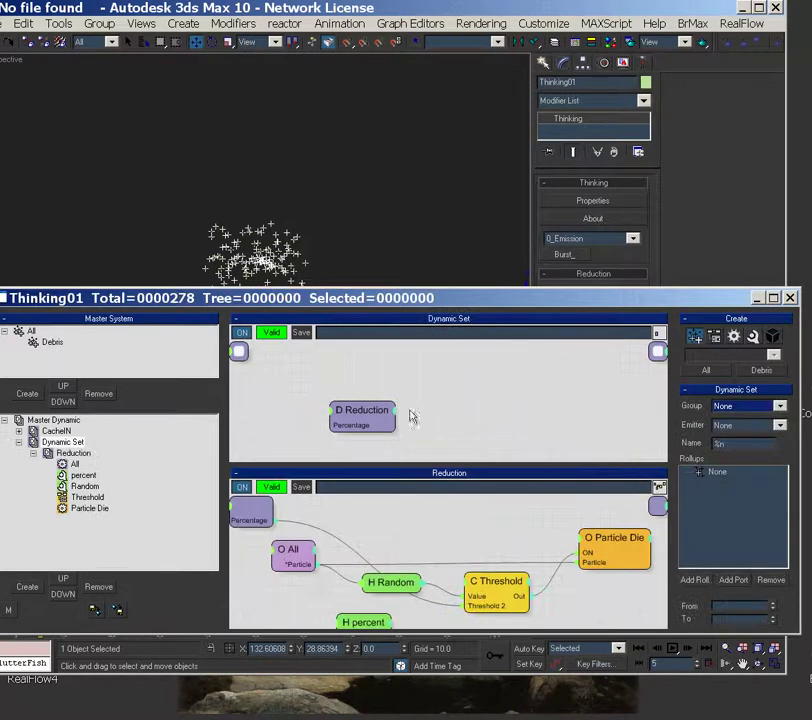
Set the loaded Reduction set's group to All, its emitter to Point and its name to Reduction
{"action": "left_click", "coordinate": [300, 555]}
{"action": "left_click", "coordinate": [73, 453]}
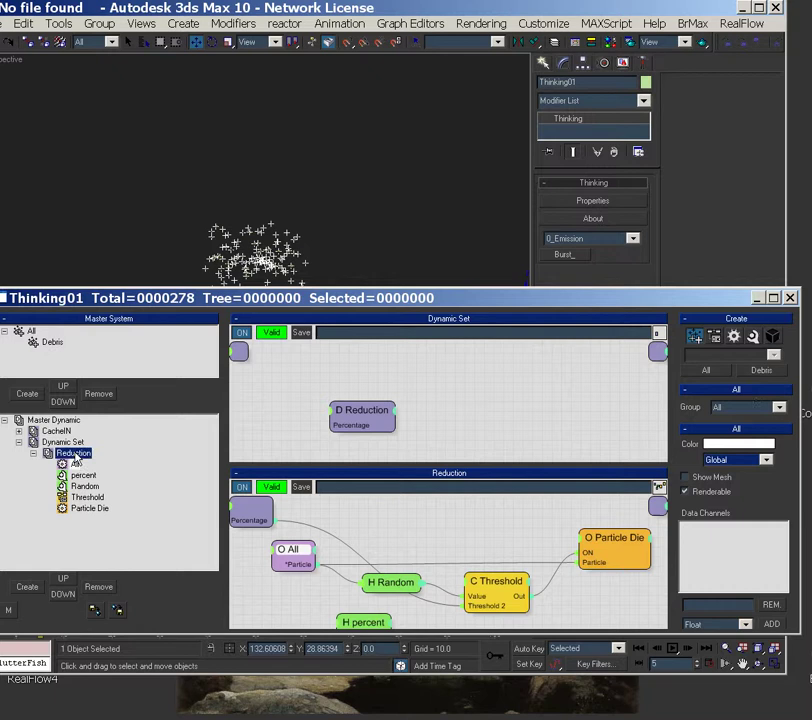
{"action": "left_click", "coordinate": [760, 406]}
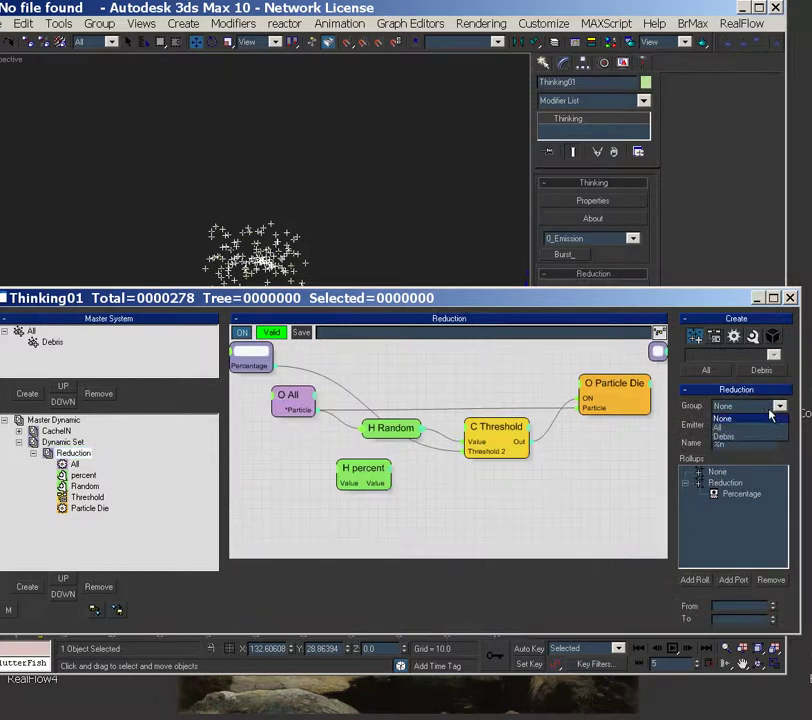
{"action": "left_click", "coordinate": [767, 428]}
{"action": "left_click", "coordinate": [779, 425]}
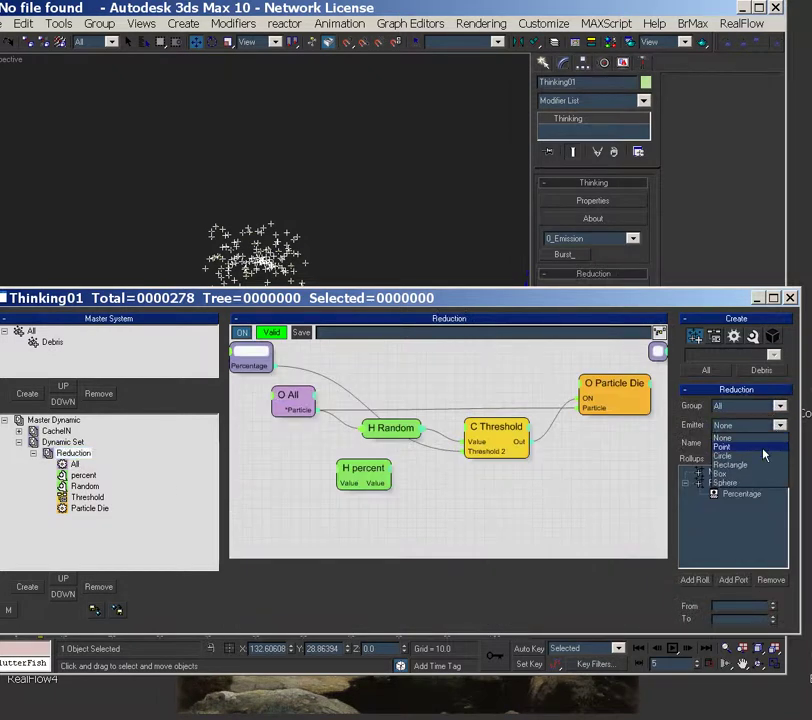
{"action": "left_click", "coordinate": [763, 447]}
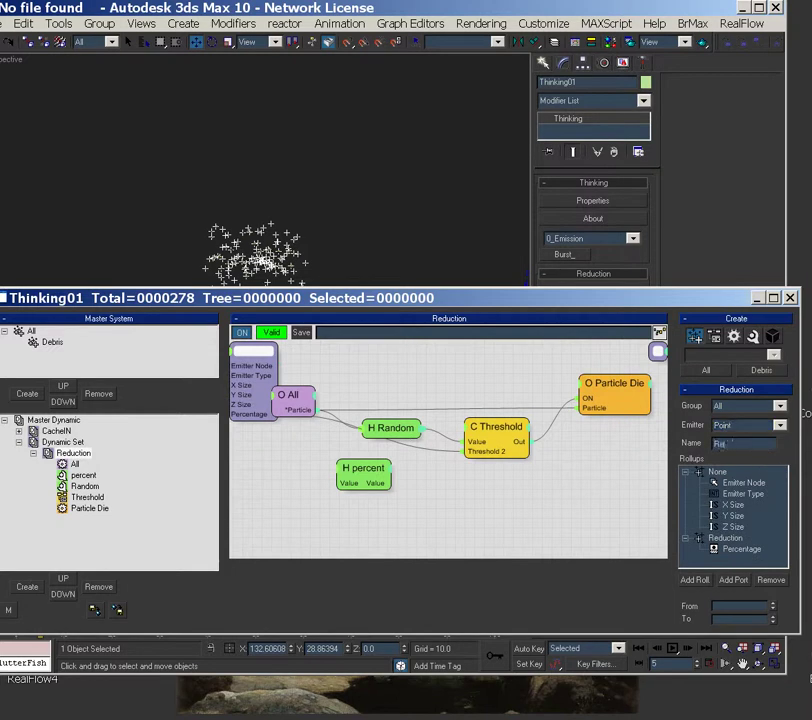
{"action": "type", "text": "Reduction"}
Save the set over Reduction.thi in the CacheMod folder, with particle groups set to use existing
{"action": "left_click", "coordinate": [117, 609]}
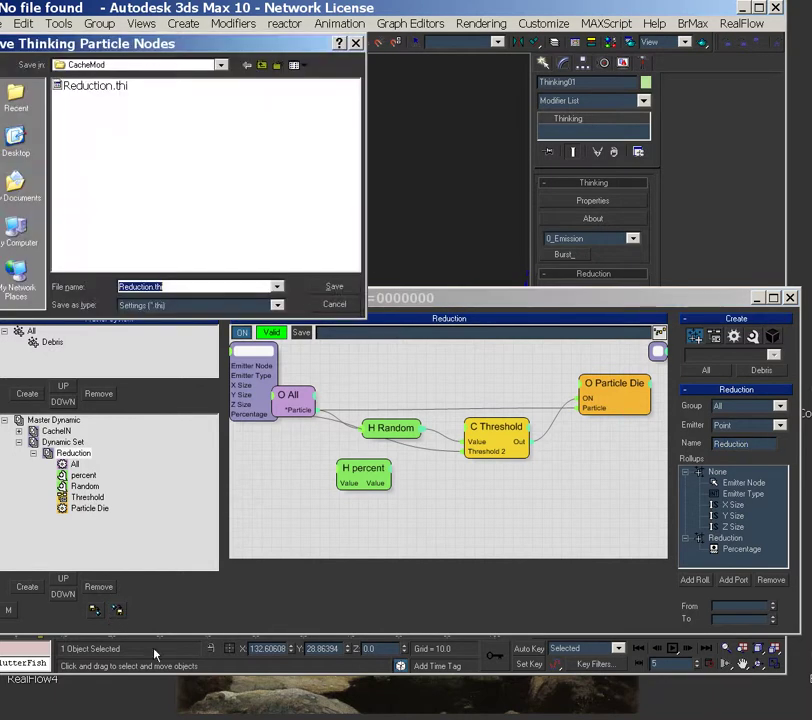
{"action": "left_click", "coordinate": [95, 86]}
{"action": "left_click", "coordinate": [340, 290]}
{"action": "left_click", "coordinate": [364, 406]}
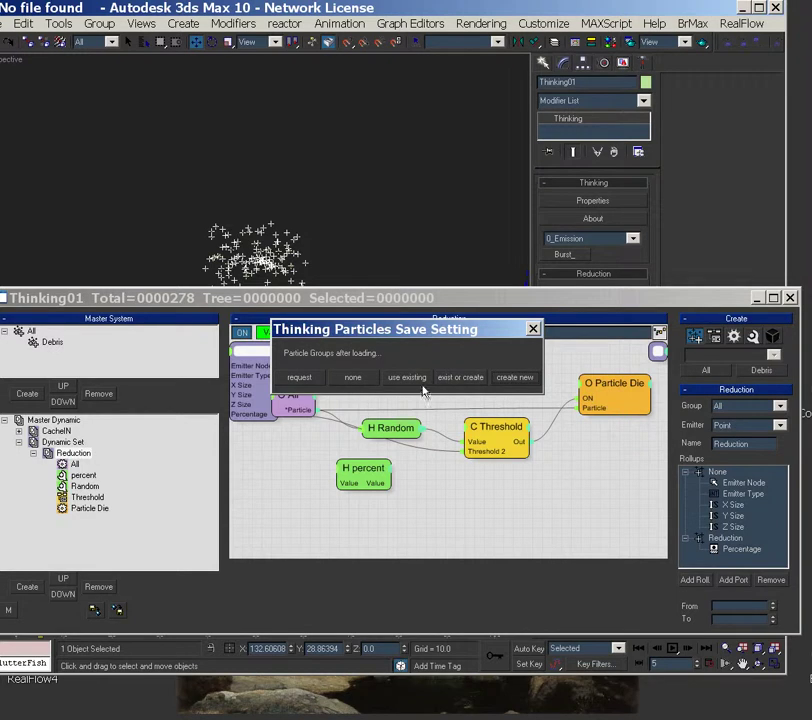
{"action": "left_click", "coordinate": [418, 380]}
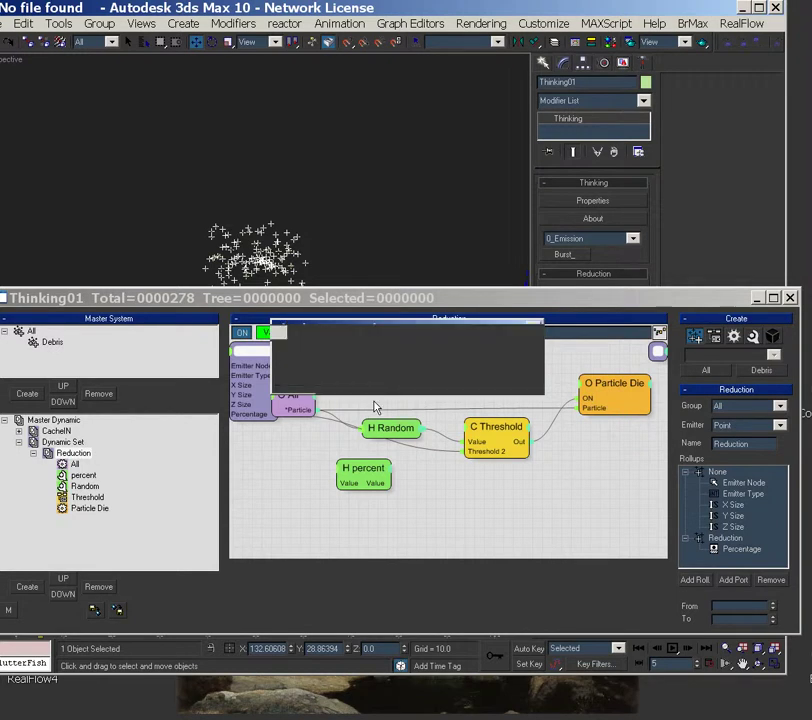
Remove the dynamic set holding Reduction from Master Dynamic and close the Thinking01 editor
{"action": "left_click", "coordinate": [79, 456]}
{"action": "left_click", "coordinate": [65, 443]}
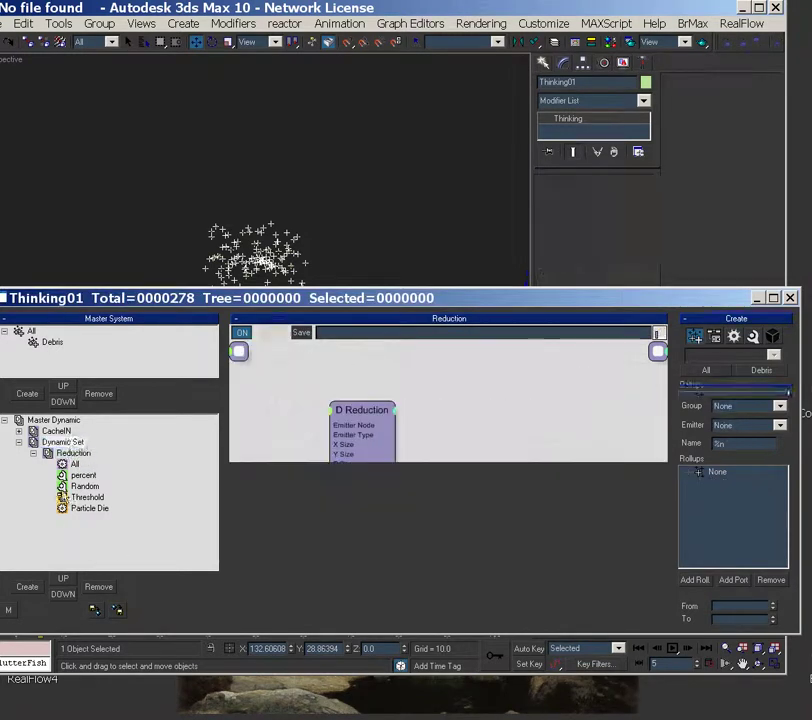
{"action": "left_click", "coordinate": [101, 585]}
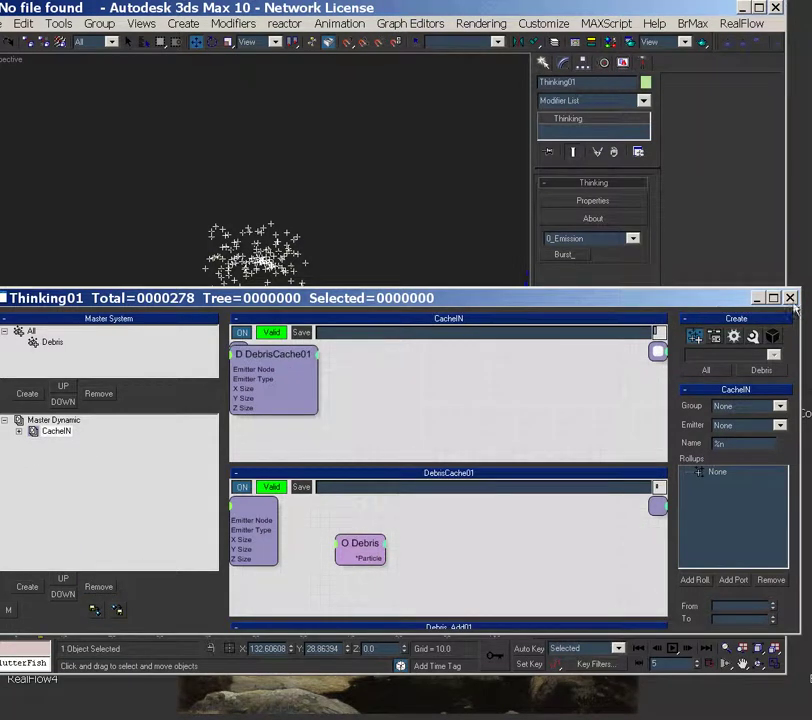
{"action": "left_click", "coordinate": [790, 298]}
Place a Reduction emitter from the CacheMod category in the perspective view, below the TP icon
{"action": "left_click", "coordinate": [592, 238]}
{"action": "left_click", "coordinate": [598, 398]}
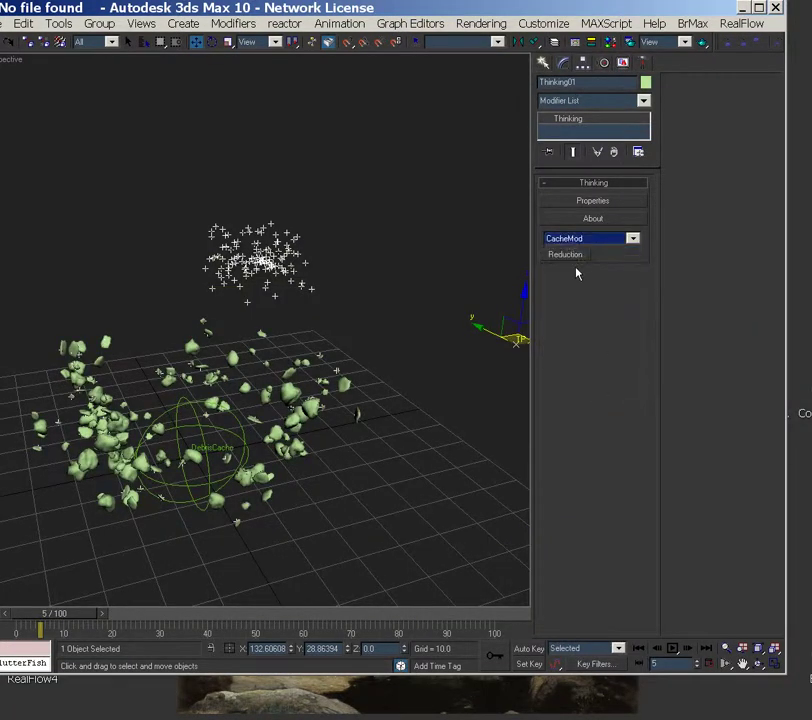
{"action": "left_click", "coordinate": [579, 257]}
{"action": "left_click", "coordinate": [508, 383]}
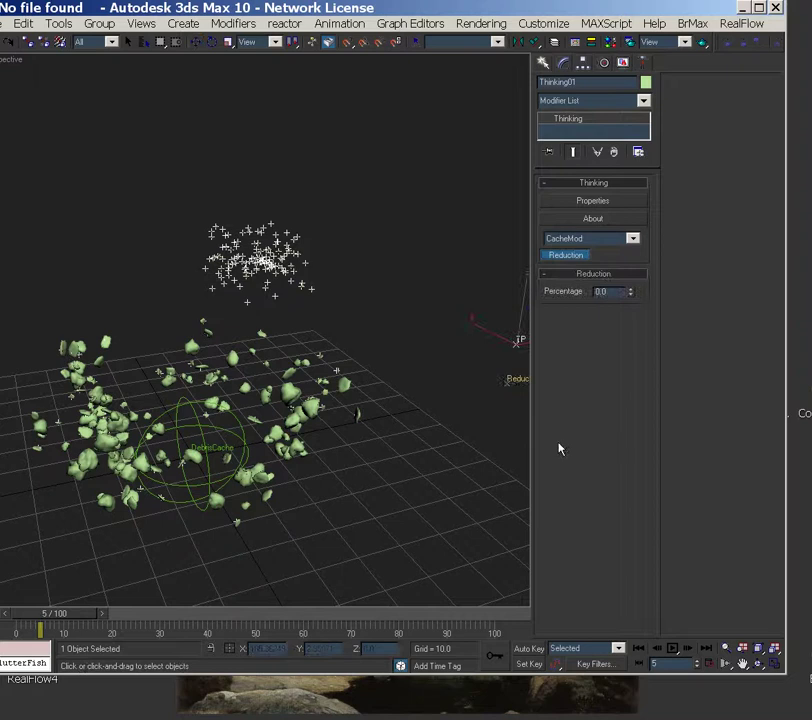
Set the Reduction emitter's Percentage to 50 and scrub the timeline to preview the reduced debris
{"action": "left_click", "coordinate": [508, 382]}
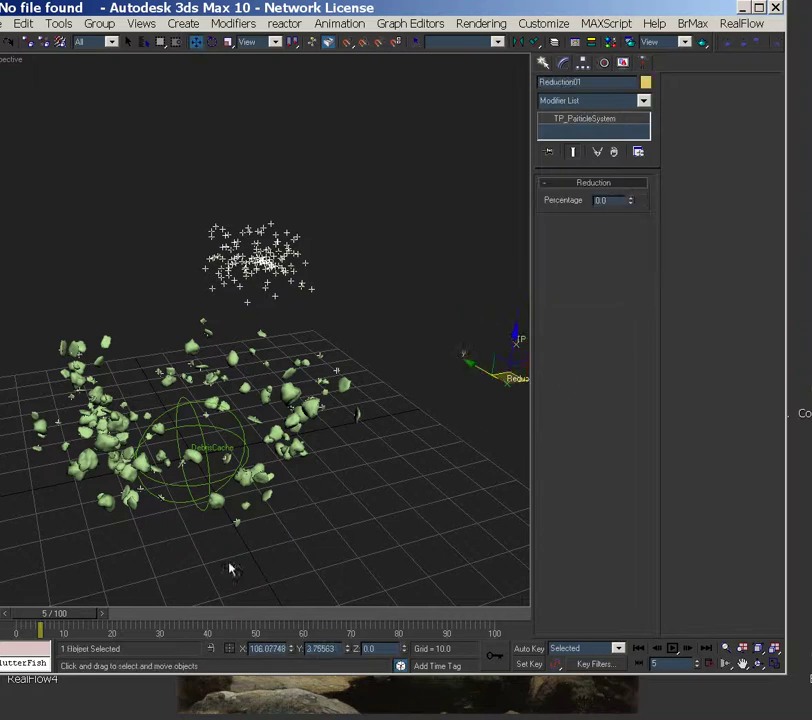
{"action": "left_click_drag", "start_coordinate": [88, 615], "coordinate": [107, 622]}
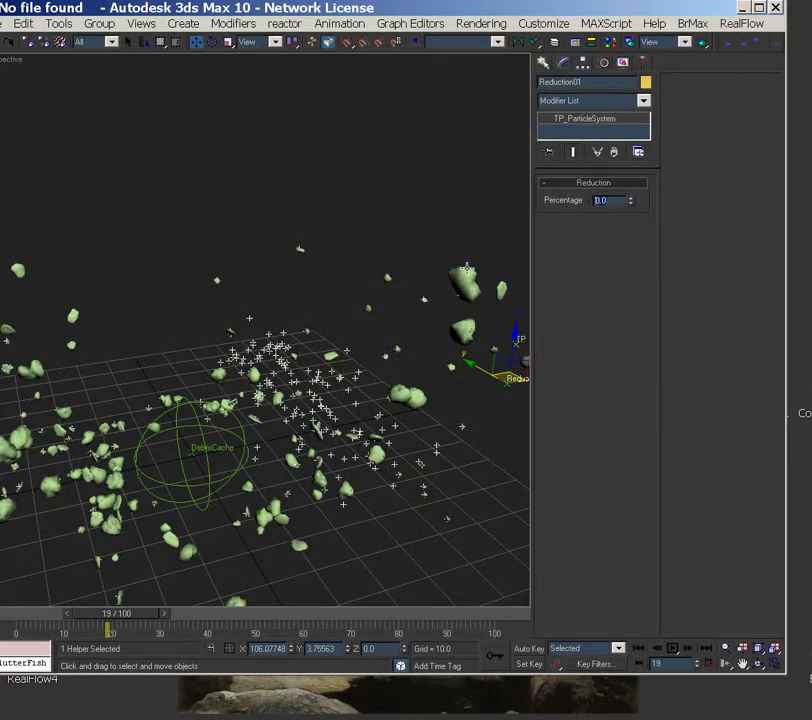
{"action": "type", "text": "50"}
{"action": "left_click_drag", "start_coordinate": [22, 622], "coordinate": [188, 622]}
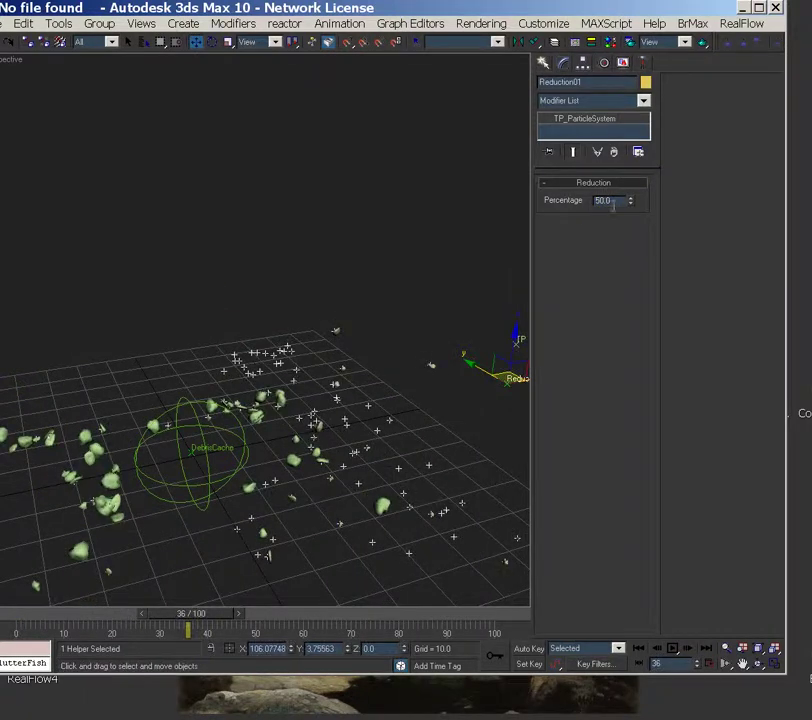
{"action": "left_click_drag", "start_coordinate": [10, 624], "coordinate": [158, 622]}
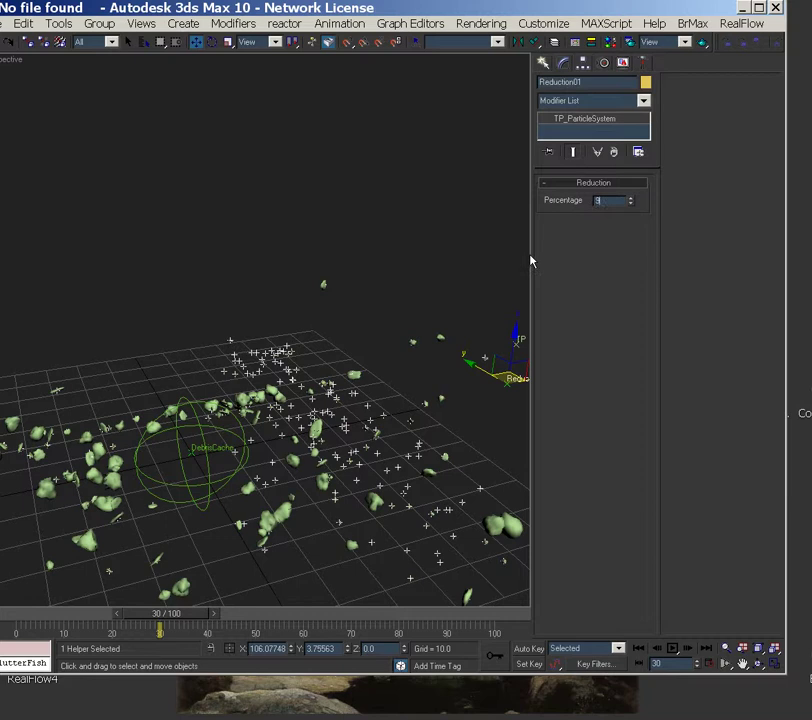
Preview the debris over time with a different reduction percentage, and set the emitter's Percentage back to 50
{"action": "type", "text": "9"}
{"action": "key", "text": "Return"}
{"action": "left_click_drag", "start_coordinate": [45, 613], "coordinate": [248, 613]}
{"action": "type", "text": "50"}
{"action": "key", "text": "Return"}
{"action": "key", "text": "w"}
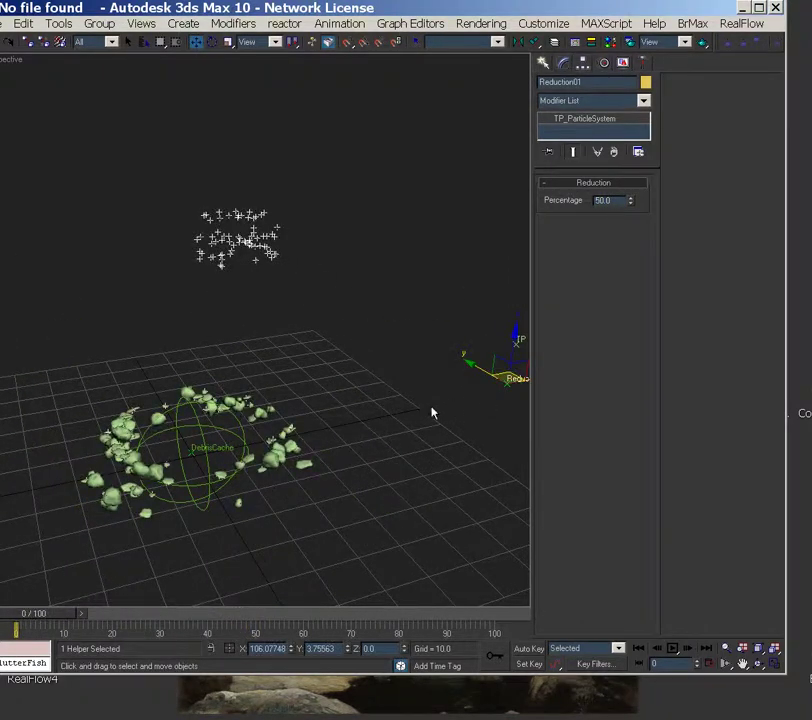
Bring up the Thinking01 editor, create a dynamic set under Master Dynamic and add an All group node to it
{"action": "key", "text": "alt+Tab"}
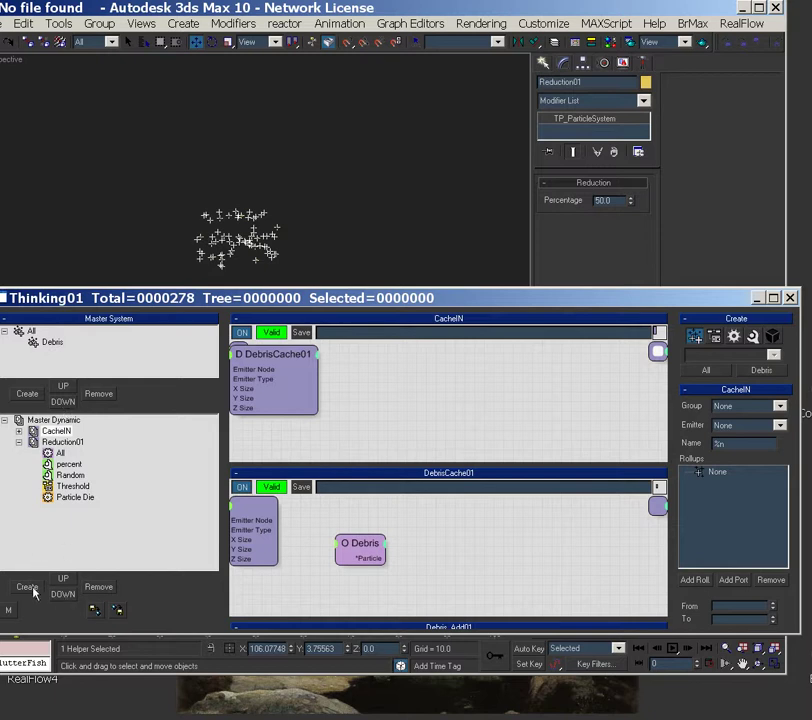
{"action": "left_click", "coordinate": [50, 420]}
{"action": "left_click", "coordinate": [27, 587]}
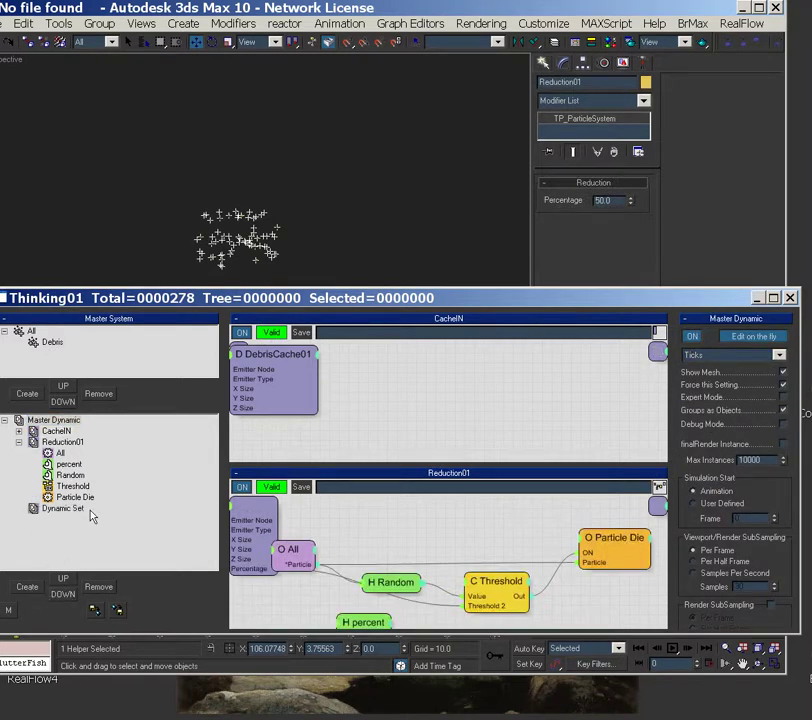
{"action": "left_click", "coordinate": [84, 510]}
{"action": "right_click", "coordinate": [233, 386]}
{"action": "mouse_move", "coordinate": [323, 395]}
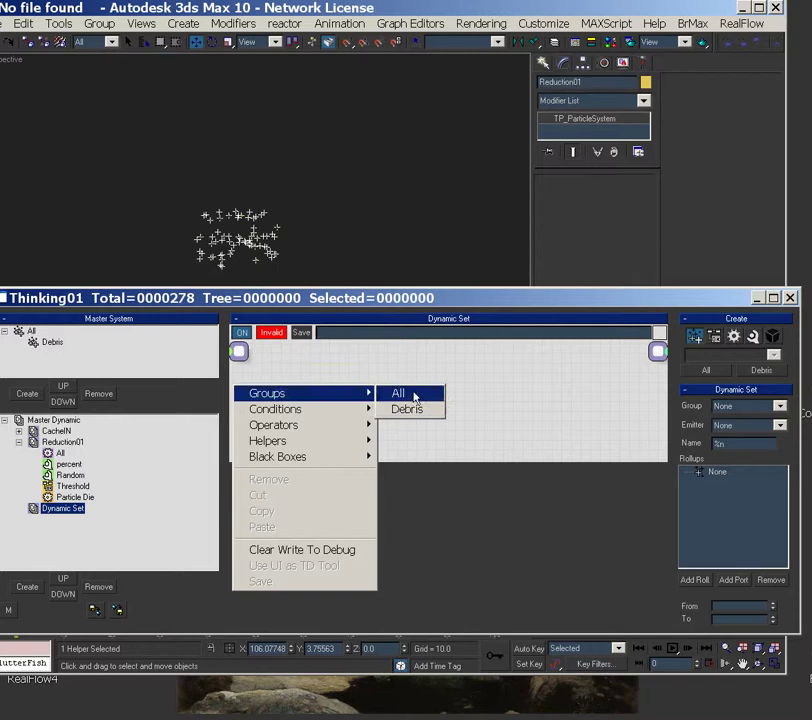
{"action": "left_click", "coordinate": [414, 397]}
Add a Scale operator to the dynamic set, wire All's Particle output into it and set Scale to 50%
{"action": "right_click", "coordinate": [384, 378]}
{"action": "mouse_move", "coordinate": [468, 417]}
{"action": "mouse_move", "coordinate": [580, 465]}
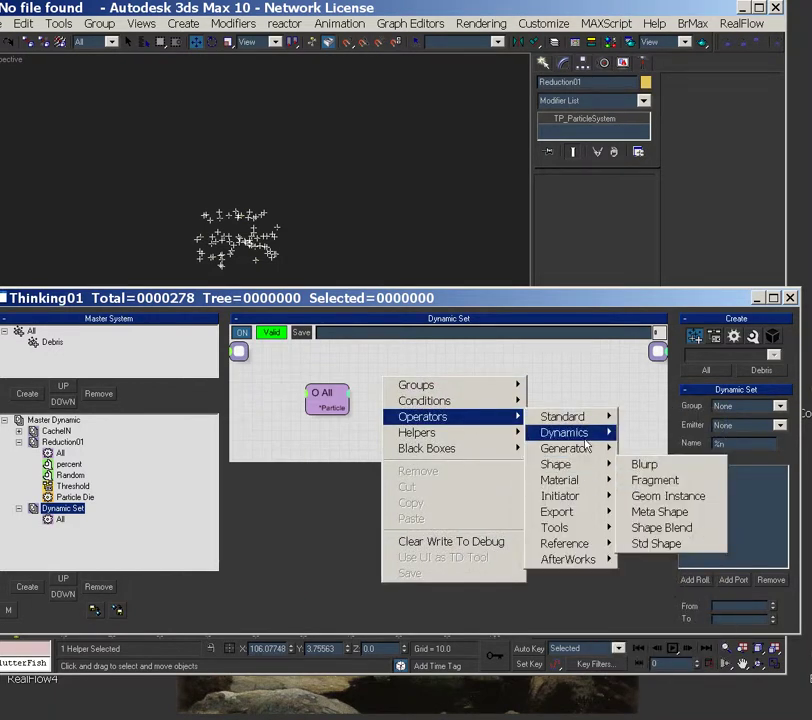
{"action": "mouse_move", "coordinate": [592, 418]}
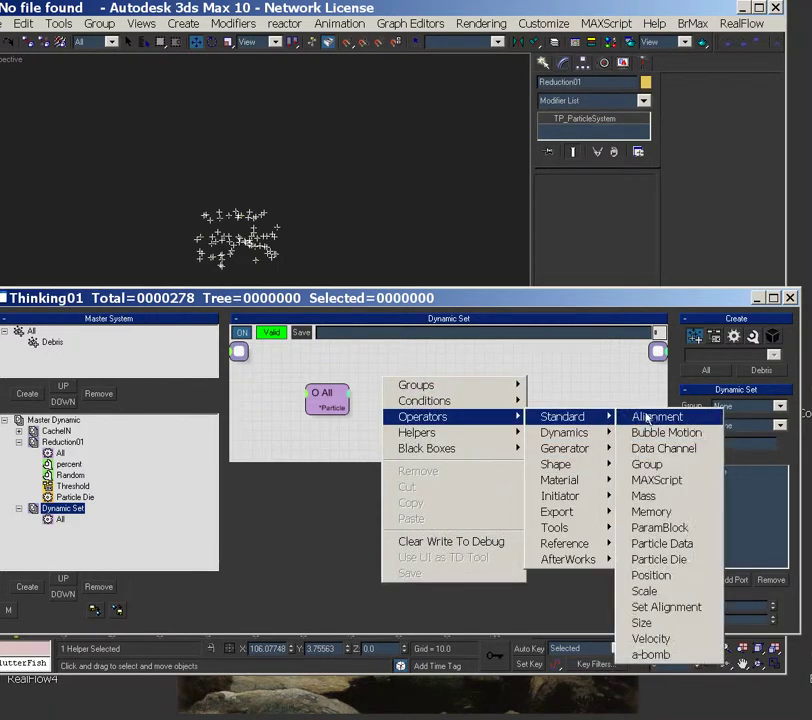
{"action": "left_click", "coordinate": [645, 591]}
{"action": "left_click_drag", "start_coordinate": [350, 408], "coordinate": [467, 418]}
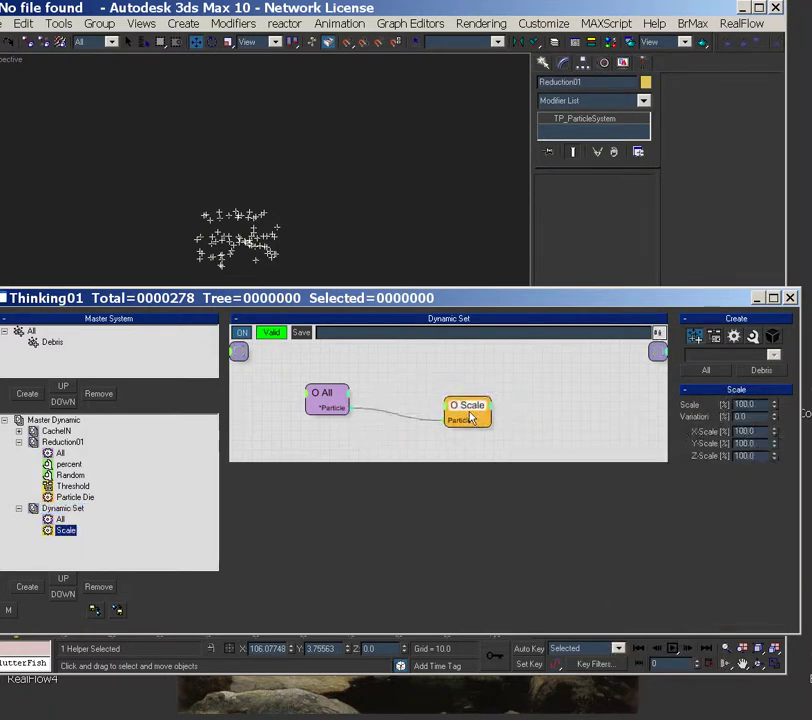
{"action": "double_click", "coordinate": [765, 404]}
{"action": "type", "text": "50"}
{"action": "key", "text": "Return"}
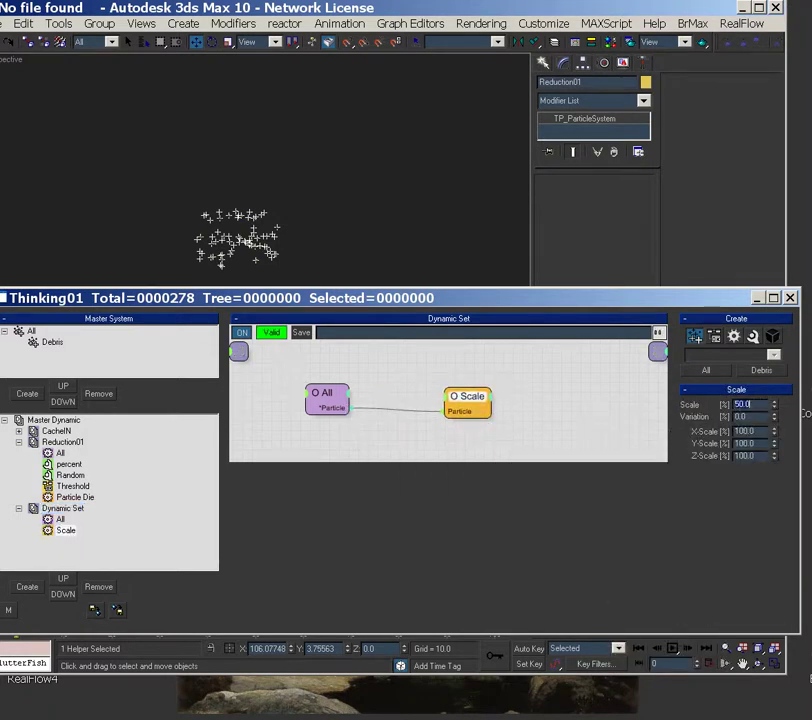
Minimize the Thinking01 editor and scrub the timeline near frame 0 to preview the scaled debris
{"action": "left_click", "coordinate": [758, 299]}
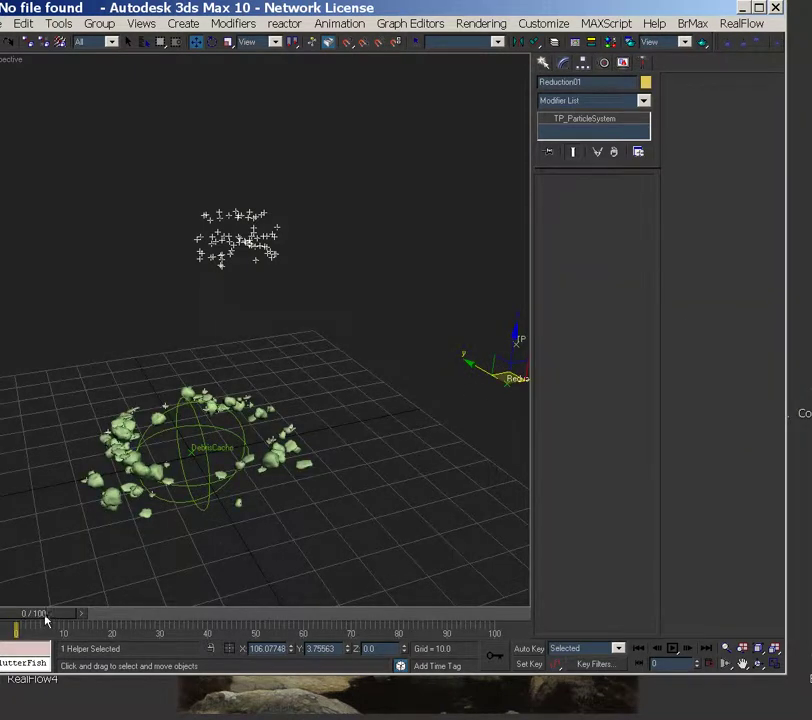
{"action": "left_click_drag", "start_coordinate": [45, 618], "coordinate": [20, 614]}
{"action": "key", "text": "w"}
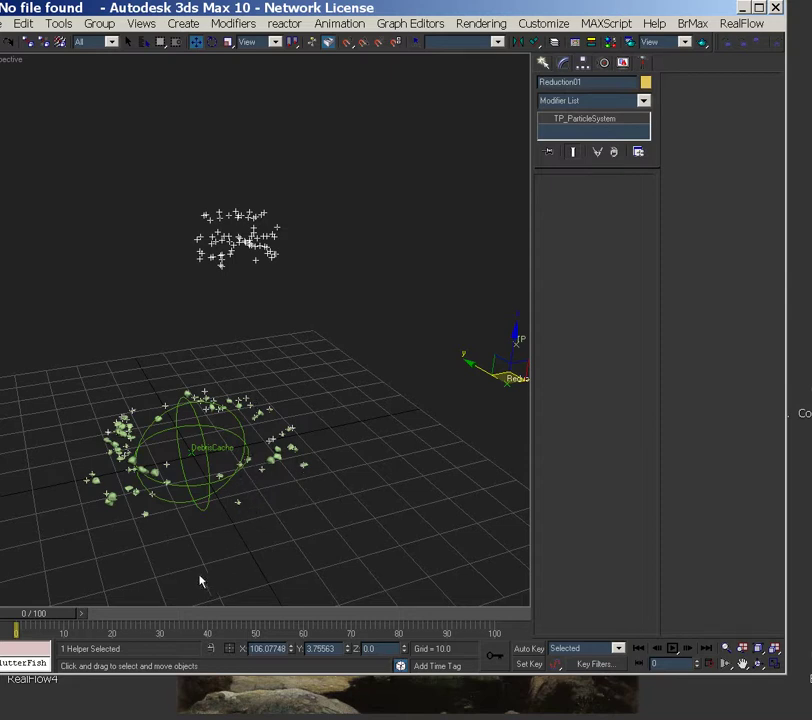
{"action": "mouse_move", "coordinate": [29, 613]}
{"action": "left_mouse_down"}
{"action": "mouse_move", "coordinate": [73, 622]}
{"action": "mouse_move", "coordinate": [3, 622]}
{"action": "mouse_move", "coordinate": [261, 612]}
{"action": "mouse_move", "coordinate": [27, 629]}
{"action": "left_mouse_up"}
Reselect the Reduction emitter, set its Percentage to 10 and refresh the particles at frame 0
{"action": "middle_click_drag", "start_coordinate": [384, 404], "coordinate": [323, 394]}
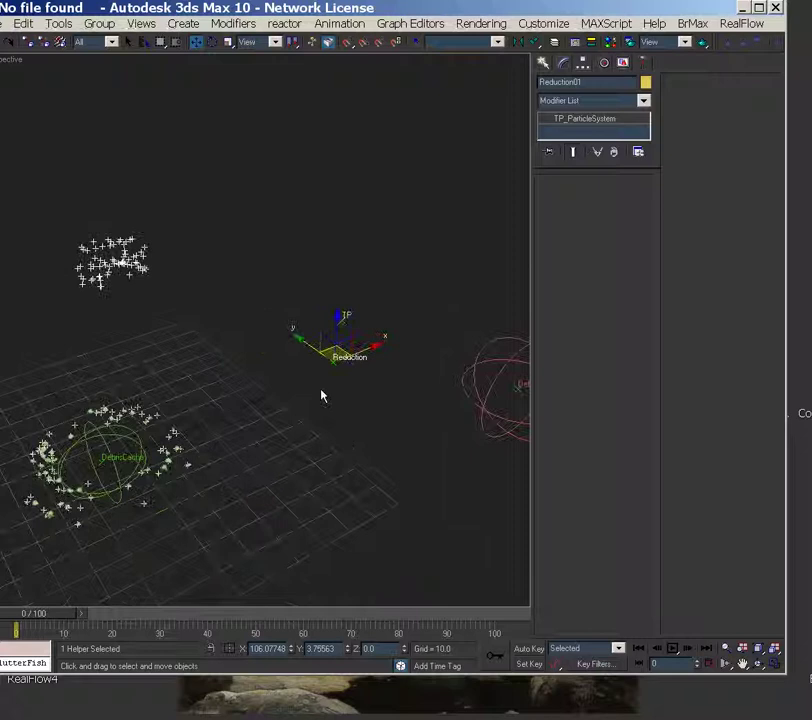
{"action": "left_click", "coordinate": [328, 366]}
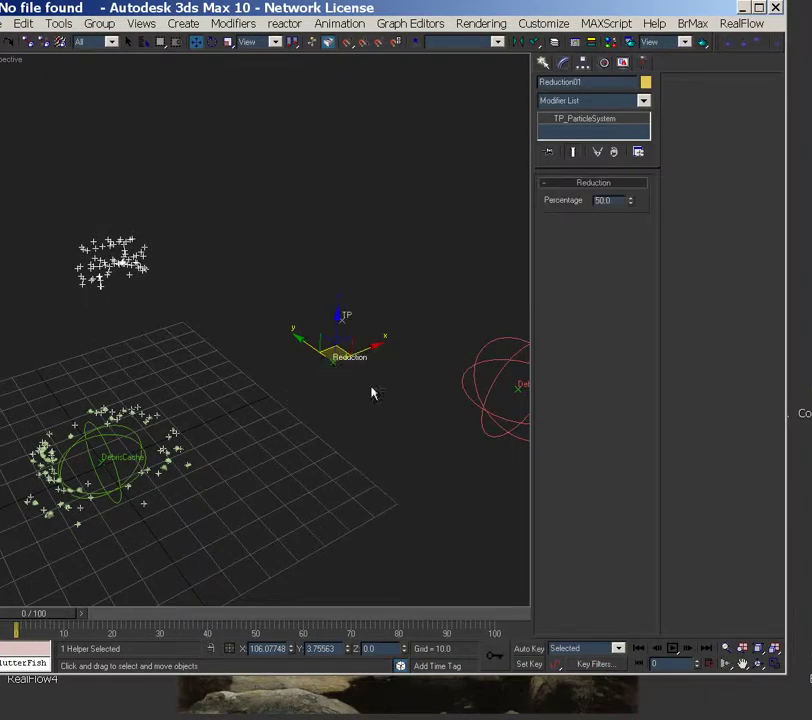
{"action": "double_click", "coordinate": [610, 200]}
{"action": "left_click_drag", "start_coordinate": [30, 612], "coordinate": [4, 622]}
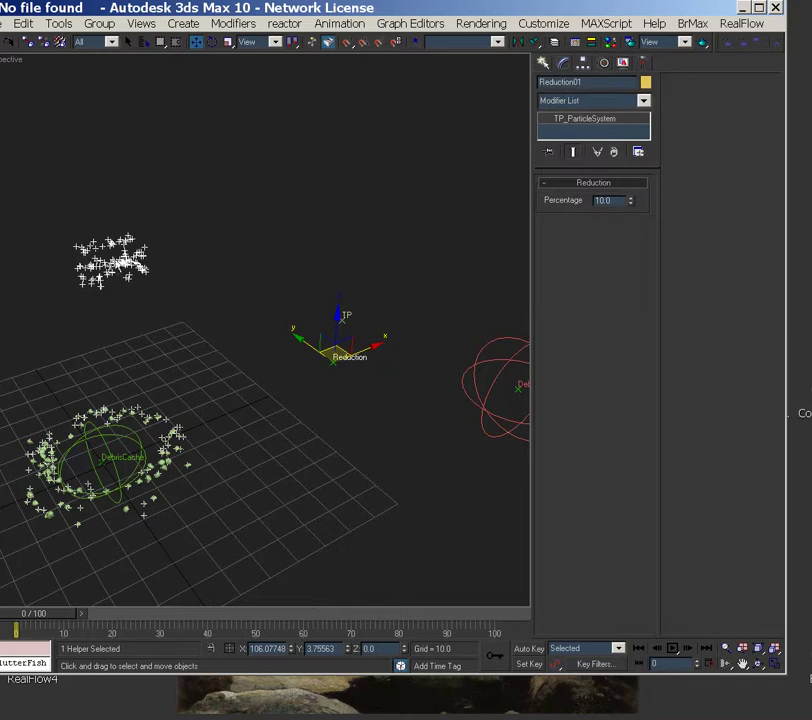
Select the TP particle system icon in the viewport and open its Thinking01 editor
{"action": "middle_click_drag", "start_coordinate": [298, 230], "coordinate": [323, 469], "text": "alt"}
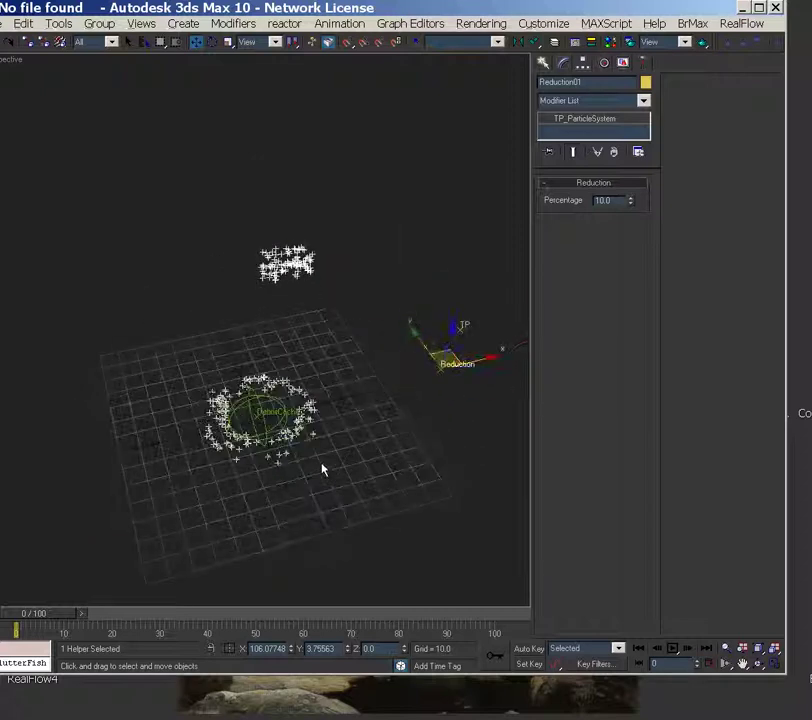
{"action": "left_click", "coordinate": [384, 402]}
{"action": "middle_click_drag", "start_coordinate": [384, 402], "coordinate": [395, 390], "text": "alt"}
{"action": "left_click", "coordinate": [476, 327]}
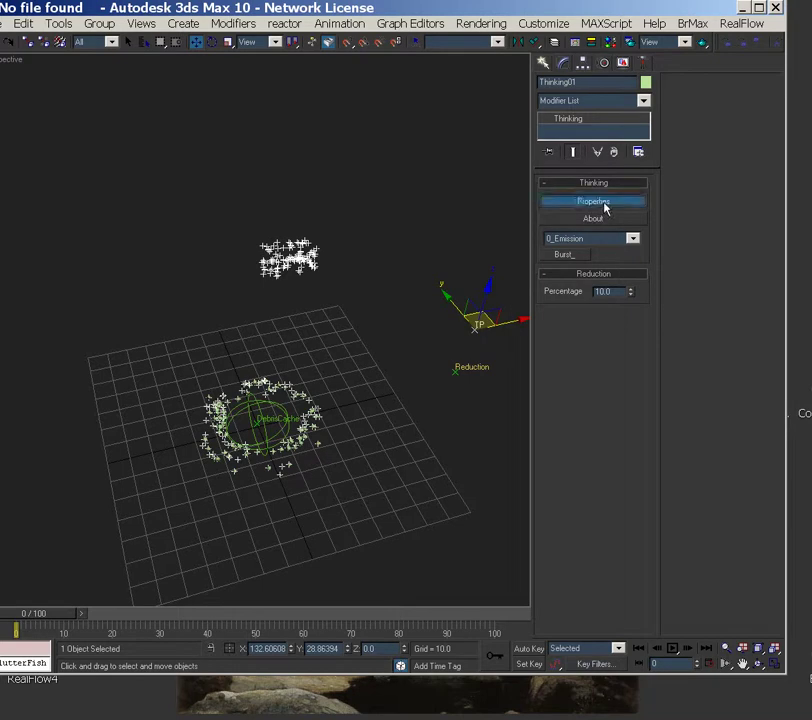
{"action": "left_click", "coordinate": [592, 200]}
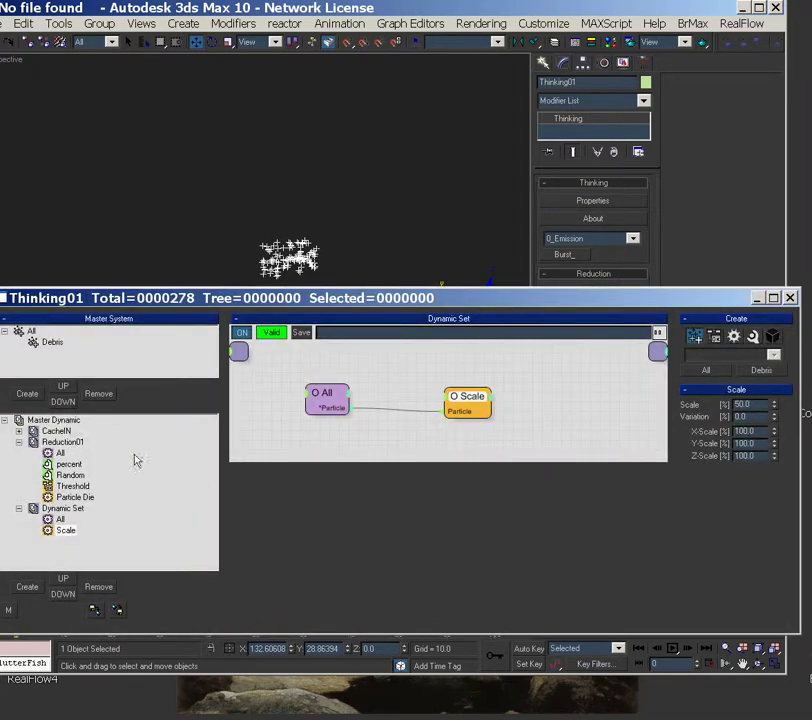
Examine the DebrisCache01 and Debris_Add01 sets inside CacheIN and the rules inside Reduction01
{"action": "left_click", "coordinate": [19, 431]}
{"action": "left_click", "coordinate": [78, 452]}
{"action": "left_click", "coordinate": [80, 442]}
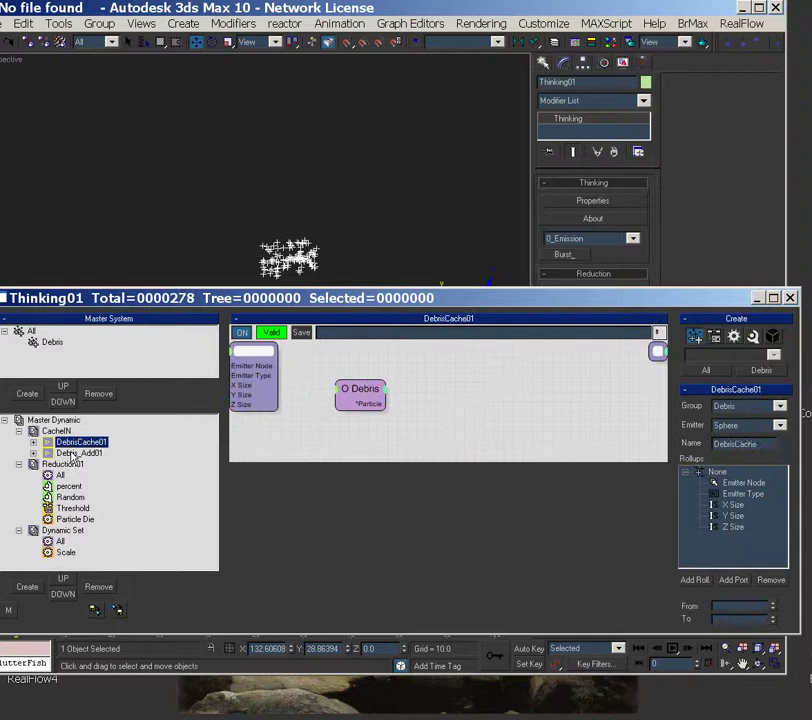
{"action": "left_click", "coordinate": [76, 453]}
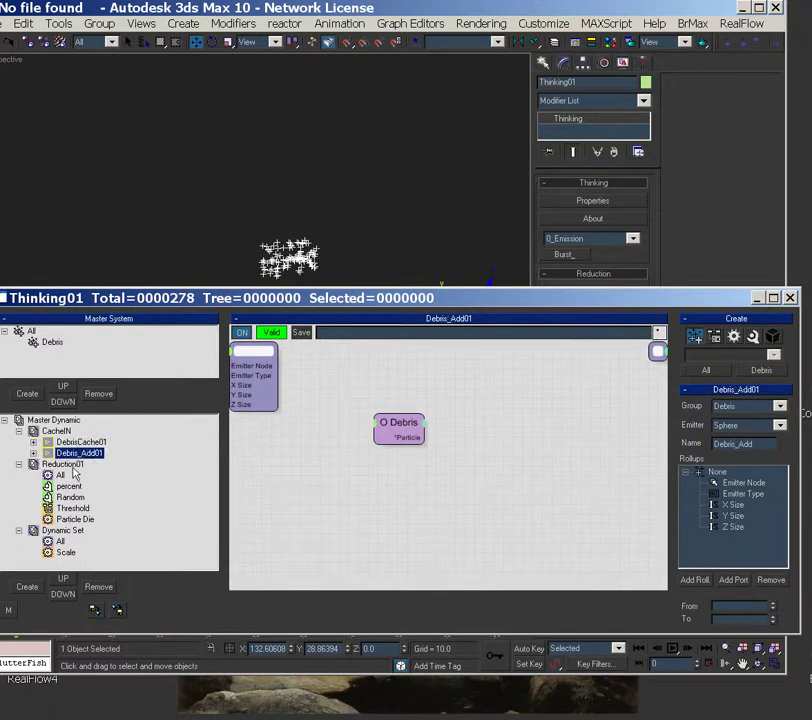
{"action": "left_click", "coordinate": [66, 464]}
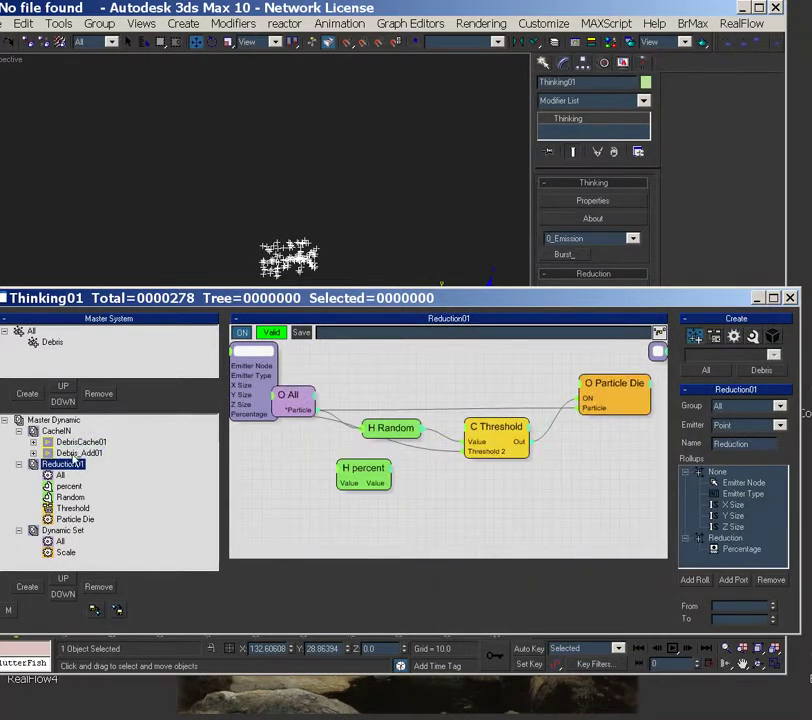
{"action": "left_click", "coordinate": [80, 441]}
{"action": "left_click", "coordinate": [78, 453]}
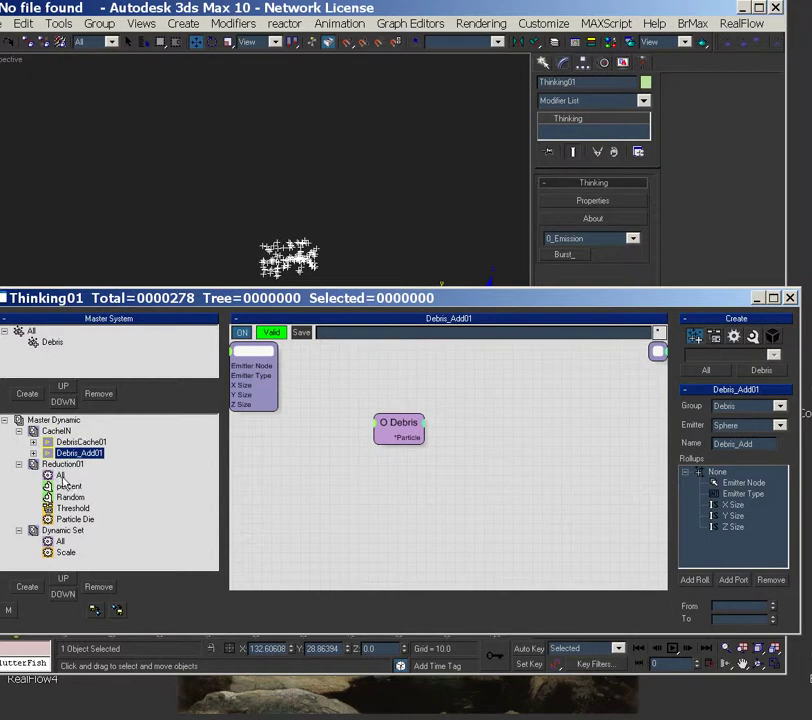
{"action": "left_click", "coordinate": [60, 476]}
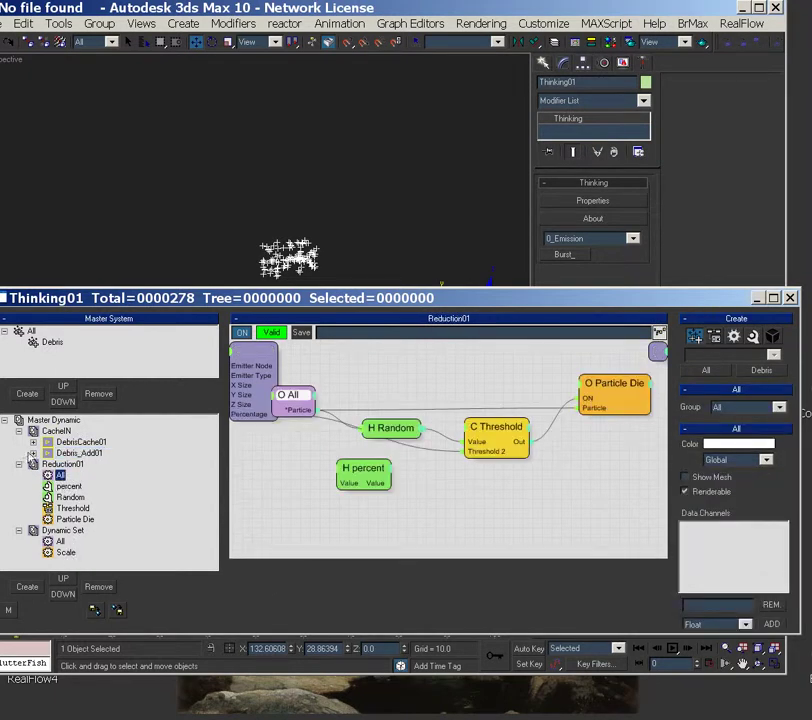
Create a dynamic set under Master Dynamic and nest CacheIN, Reduction01 and the dynamic set with the Scale operator inside it
{"action": "left_click", "coordinate": [19, 431]}
{"action": "left_click", "coordinate": [19, 442]}
{"action": "left_click", "coordinate": [19, 453]}
{"action": "left_click", "coordinate": [52, 420]}
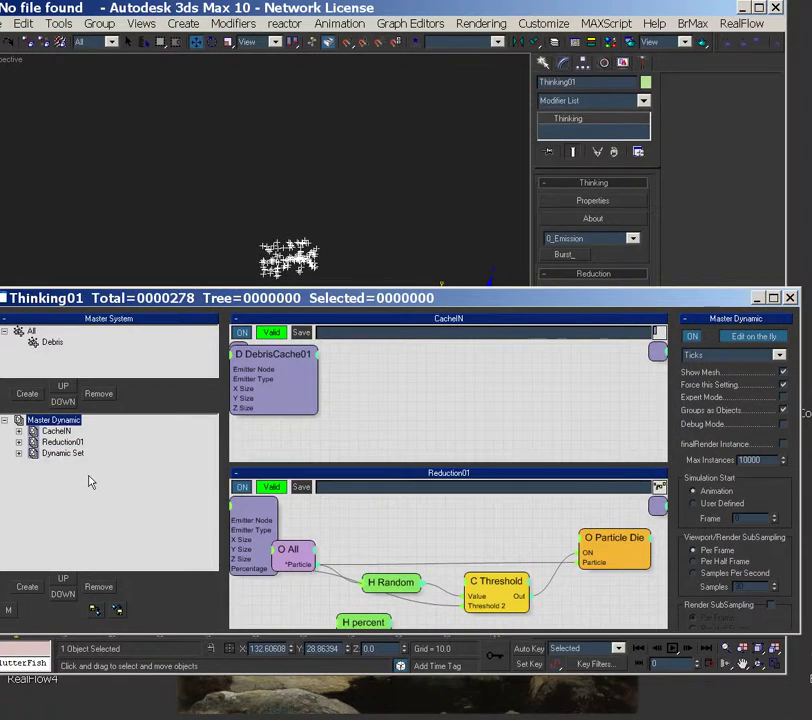
{"action": "left_click", "coordinate": [27, 587]}
{"action": "left_click", "coordinate": [57, 466]}
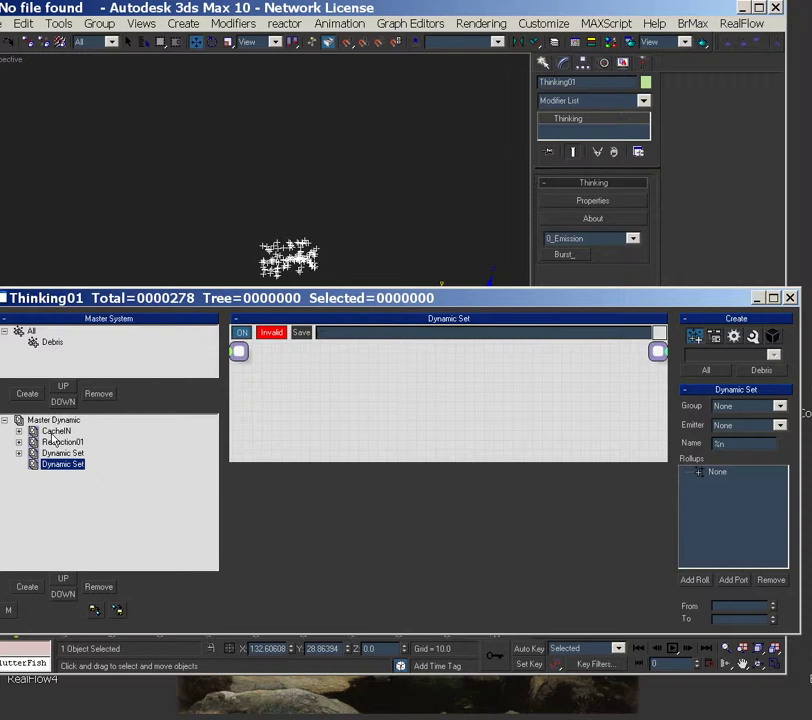
{"action": "left_click_drag", "start_coordinate": [60, 435], "coordinate": [20, 467]}
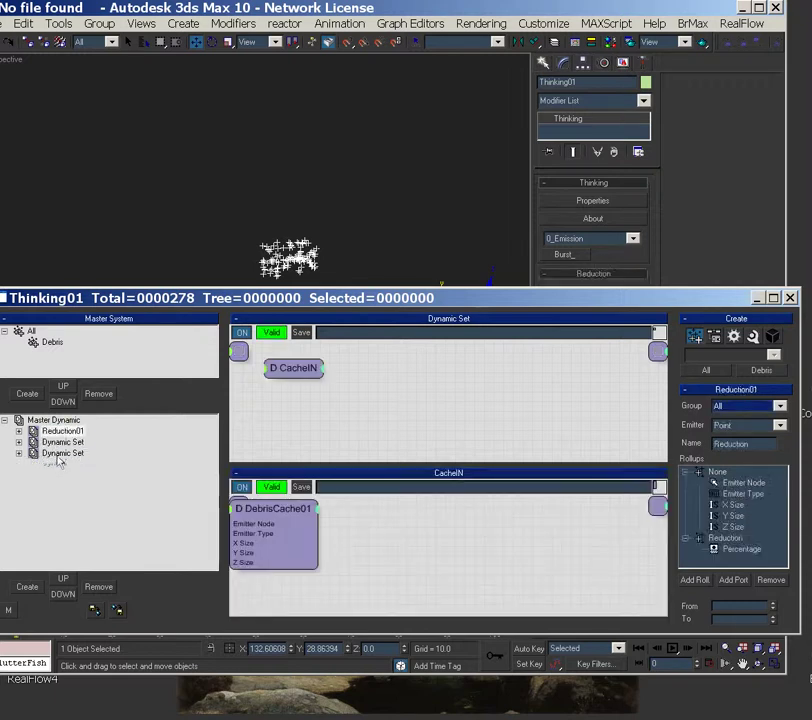
{"action": "mouse_move", "coordinate": [62, 437]}
{"action": "left_mouse_down"}
{"action": "mouse_move", "coordinate": [45, 455]}
{"action": "mouse_move", "coordinate": [42, 433]}
{"action": "mouse_move", "coordinate": [55, 431]}
{"action": "left_mouse_up"}
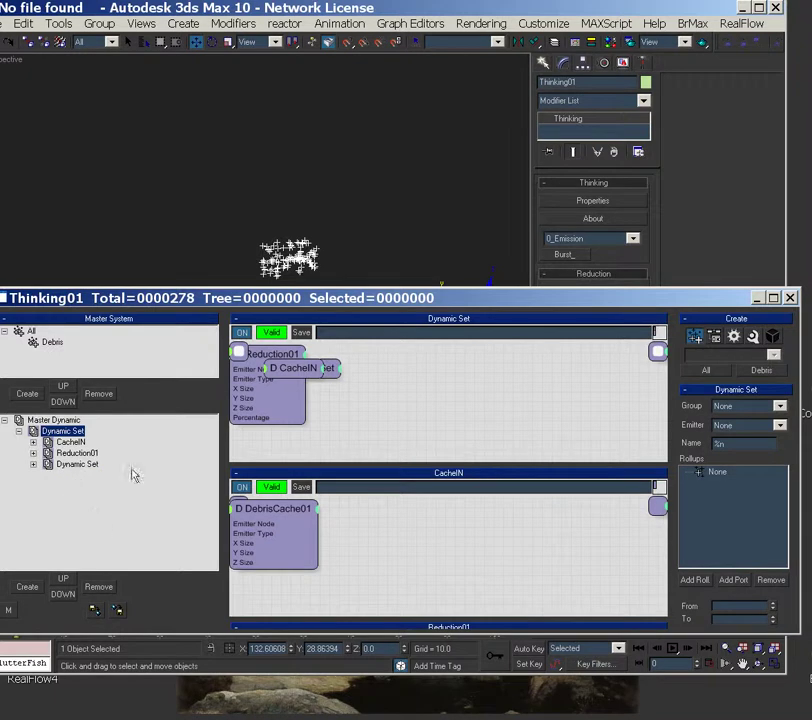
Expand CacheIN within the parent dynamic set and reposition the Thinking01 editor to look for the set's options
{"action": "left_click", "coordinate": [33, 441]}
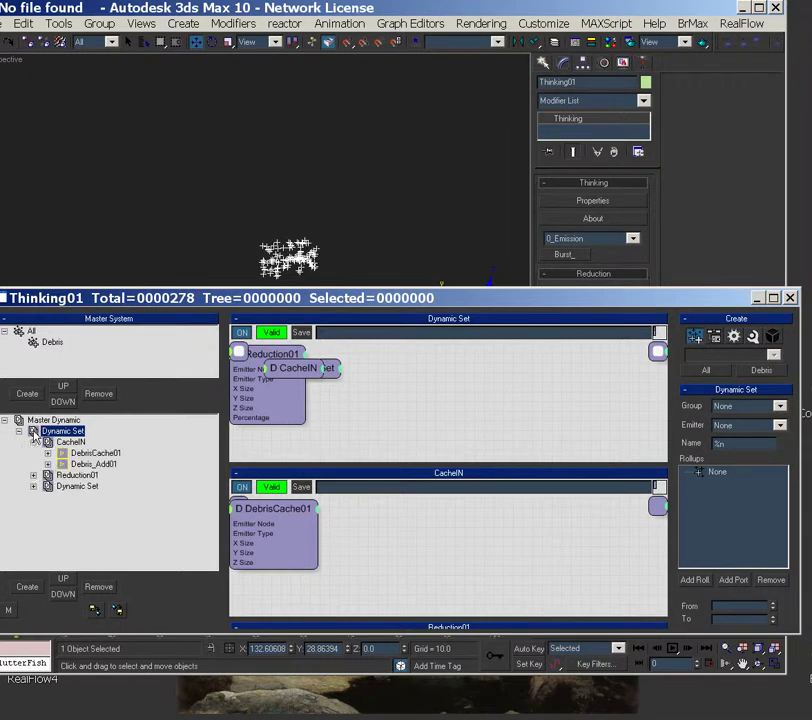
{"action": "right_click", "coordinate": [33, 431]}
{"action": "right_click", "coordinate": [196, 296]}
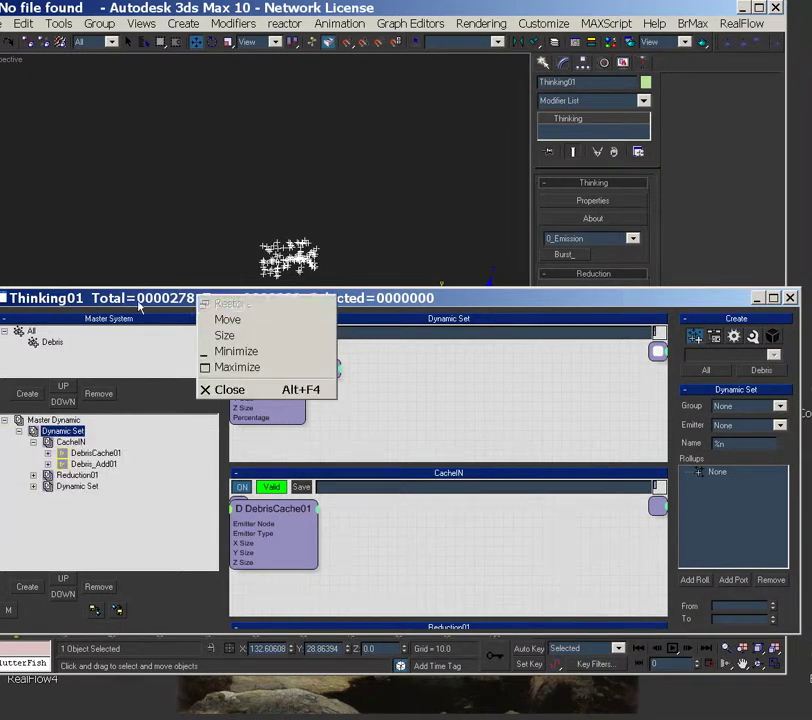
{"action": "left_click_drag", "start_coordinate": [138, 303], "coordinate": [329, 274]}
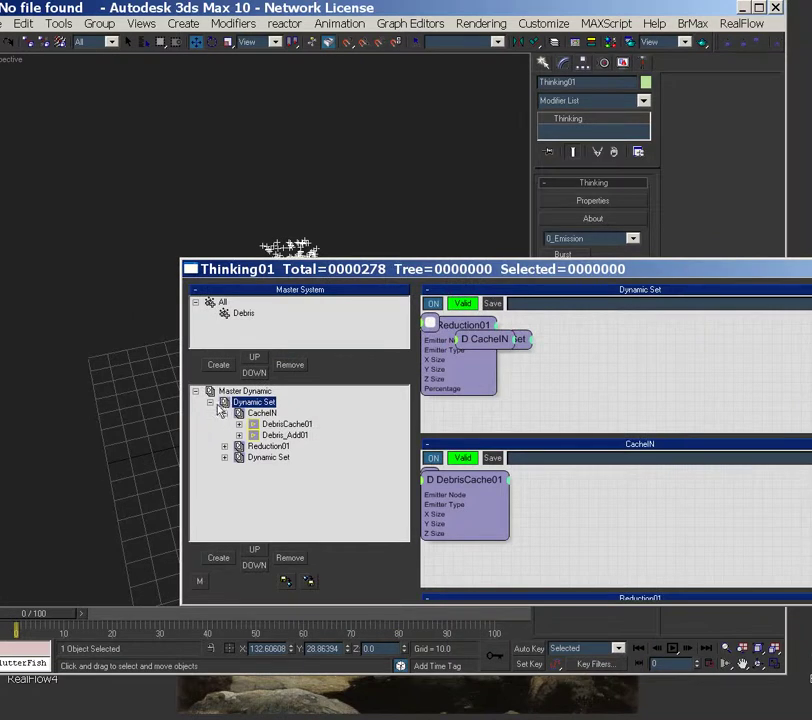
{"action": "right_click", "coordinate": [223, 403]}
{"action": "right_click", "coordinate": [304, 268]}
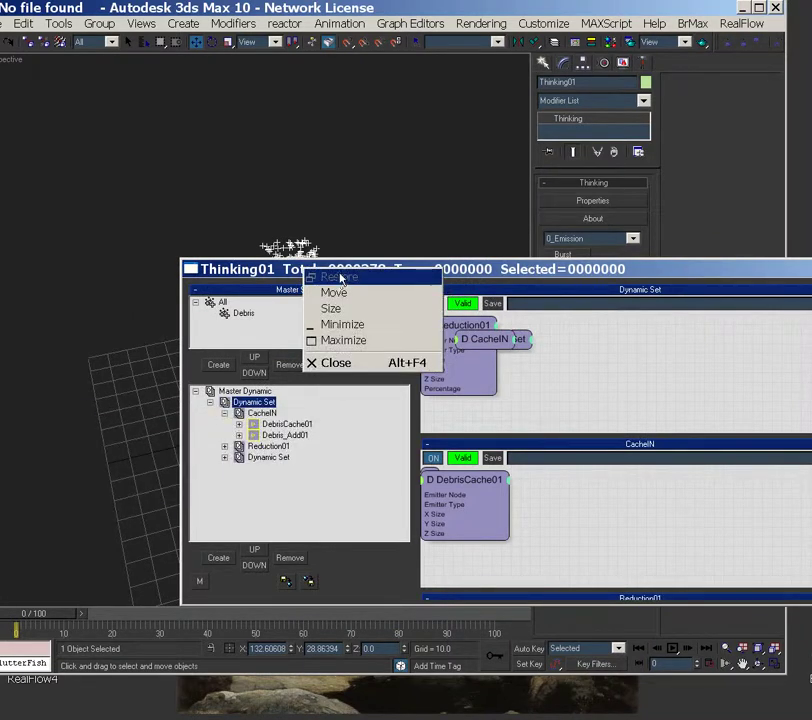
{"action": "left_click_drag", "start_coordinate": [262, 275], "coordinate": [148, 281]}
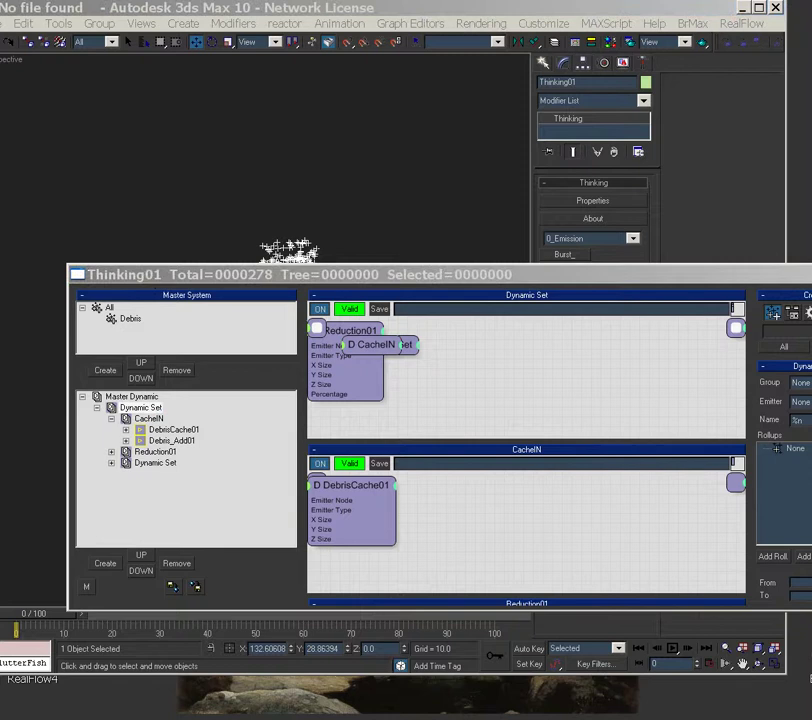
Switch to Firefox and view the CG Fluids Community topic with the nested cache-and-modify dynamic set diagram
{"action": "key", "text": "alt+Tab"}
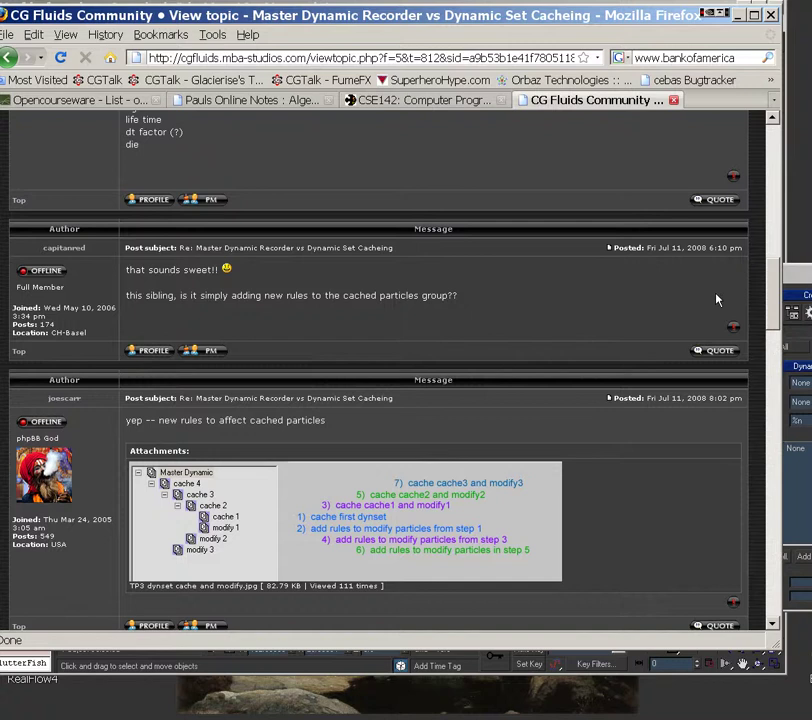
Read through the forum topic's posts on nested dynamic set caching and the list of properties that can be modified on cached particles
{"action": "scroll", "coordinate": [780, 322], "scroll_direction": "down", "scroll_amount": 3}
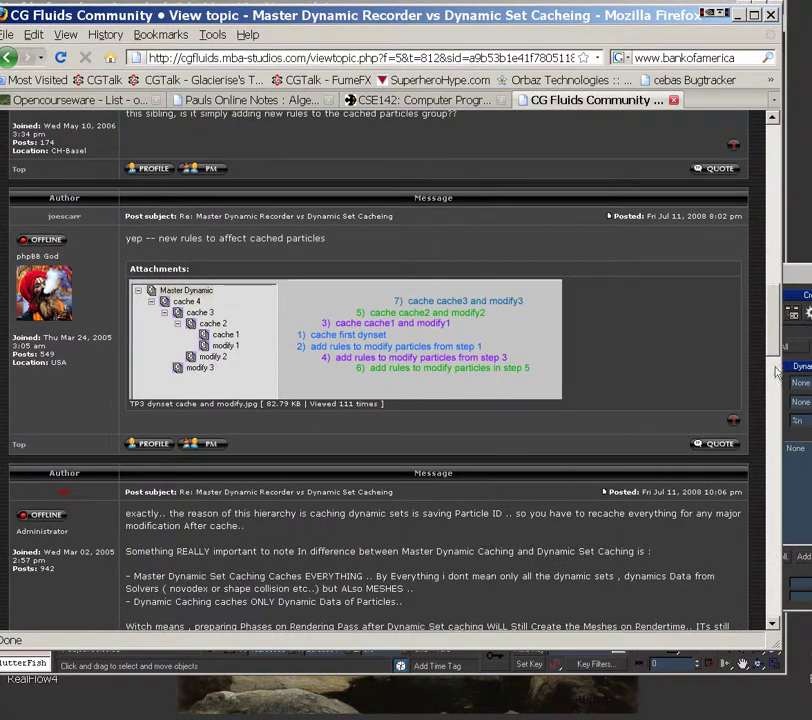
{"action": "scroll", "coordinate": [750, 460], "scroll_direction": "down", "scroll_amount": 12}
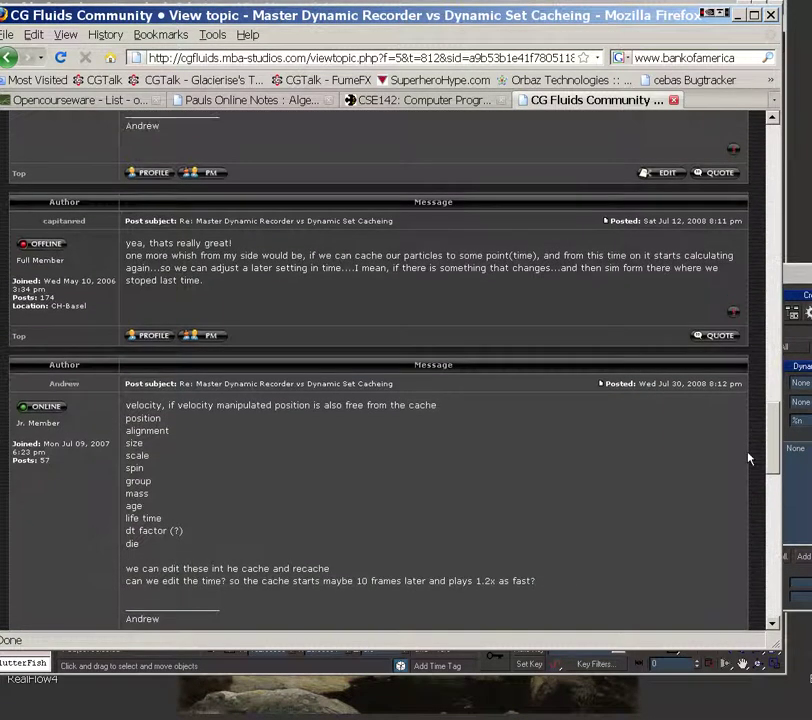
{"action": "scroll", "coordinate": [748, 458], "scroll_direction": "up", "scroll_amount": 1}
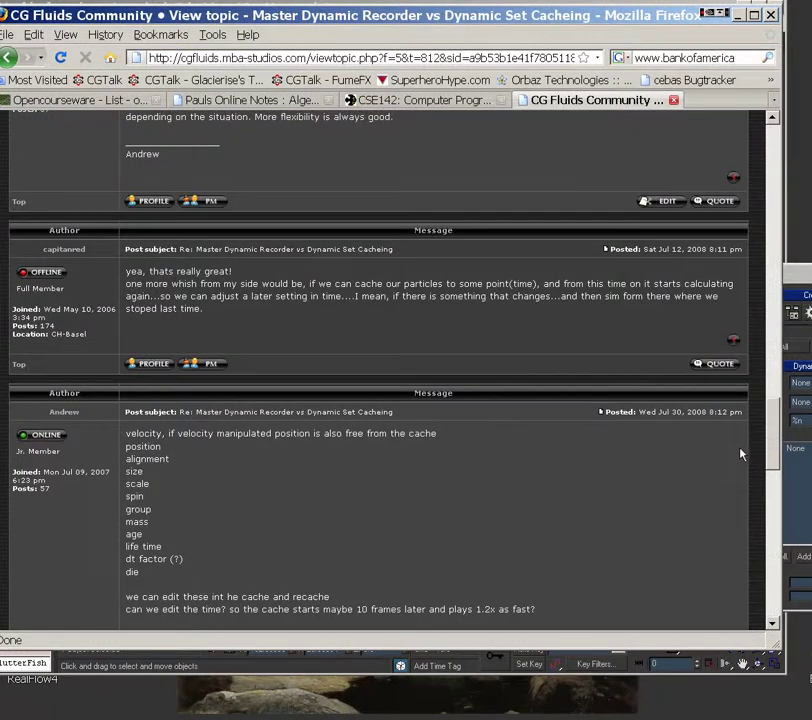
{"action": "scroll", "coordinate": [740, 454], "scroll_direction": "up", "scroll_amount": 10}
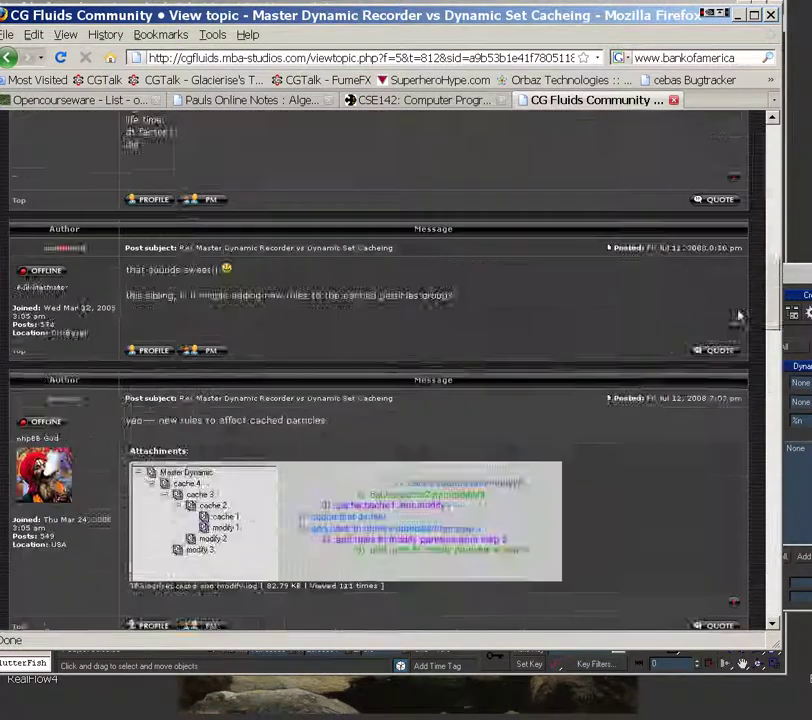
{"action": "scroll", "coordinate": [740, 316], "scroll_direction": "up", "scroll_amount": 6}
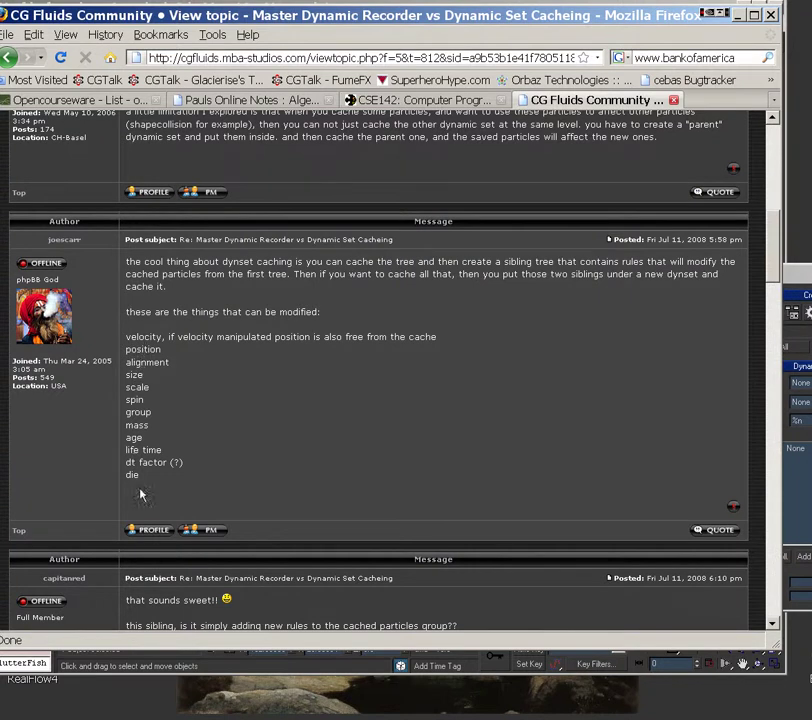
{"action": "left_click_drag", "start_coordinate": [184, 463], "coordinate": [124, 472]}
{"action": "left_click", "coordinate": [316, 464]}
Close the forum topic and return to 3ds Max, clearing the Thinking01 editor off the viewport to scrub the particle animation
{"action": "left_click", "coordinate": [674, 100]}
{"action": "left_click", "coordinate": [740, 15]}
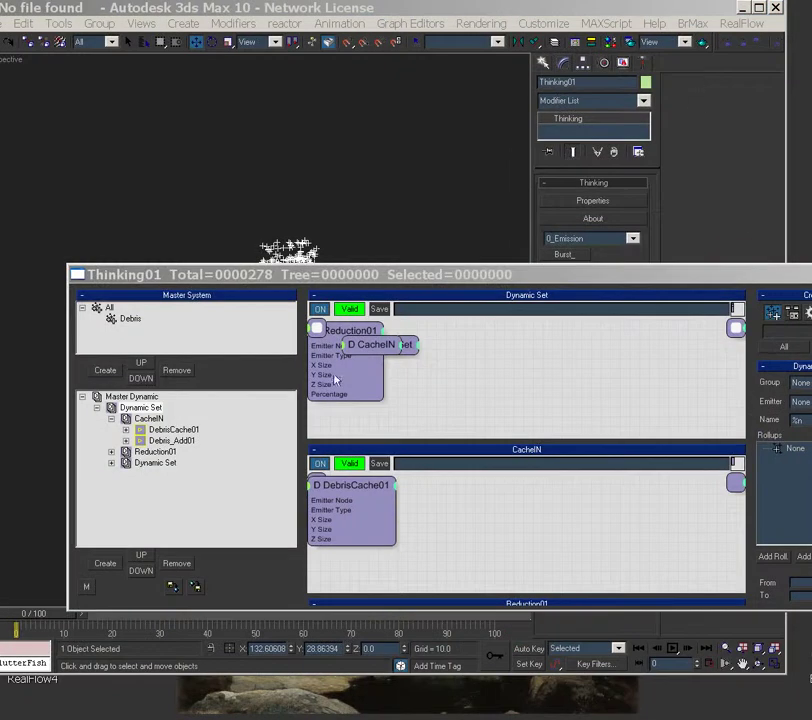
{"action": "left_click_drag", "start_coordinate": [333, 279], "coordinate": [255, 717]}
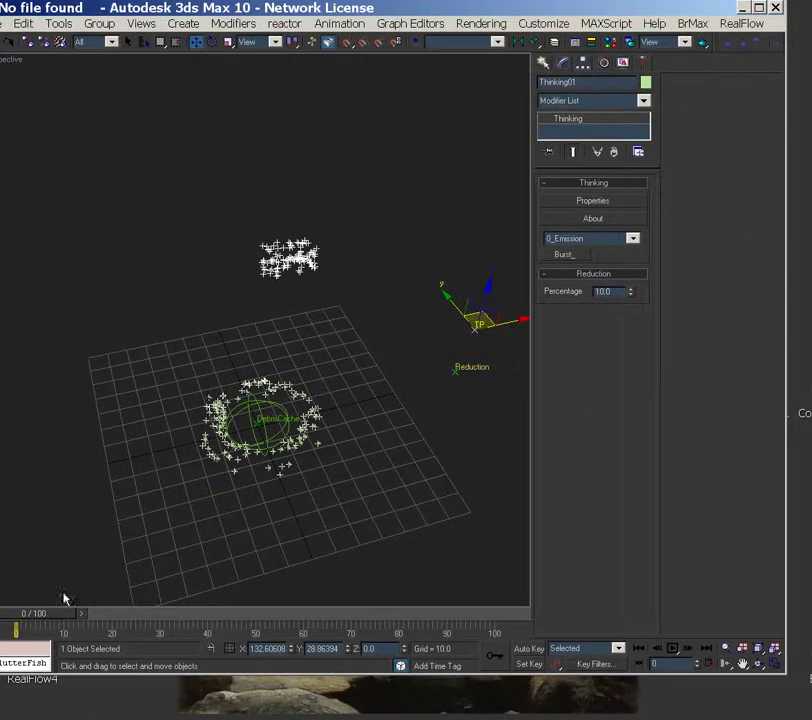
{"action": "left_click_drag", "start_coordinate": [26, 612], "coordinate": [3, 645]}
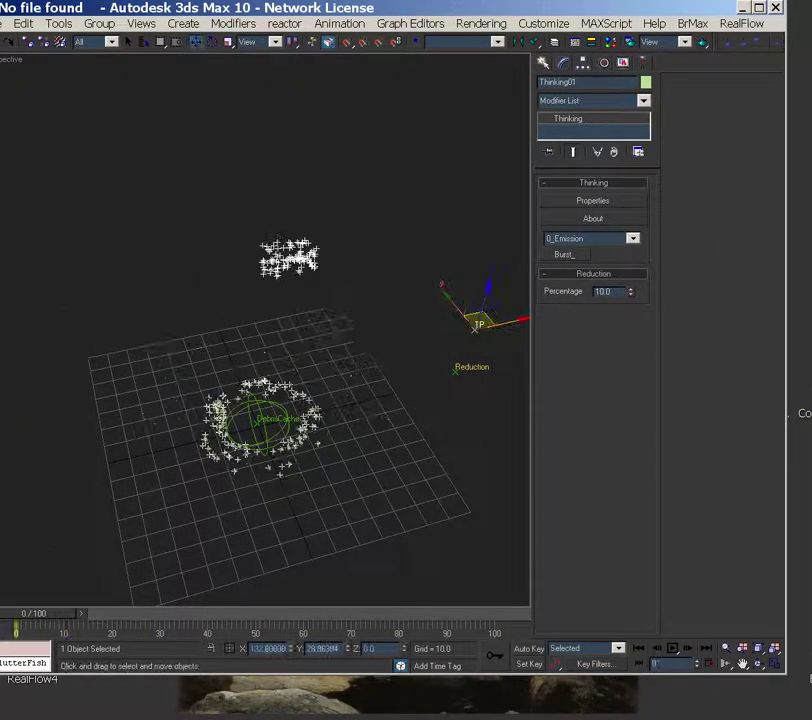